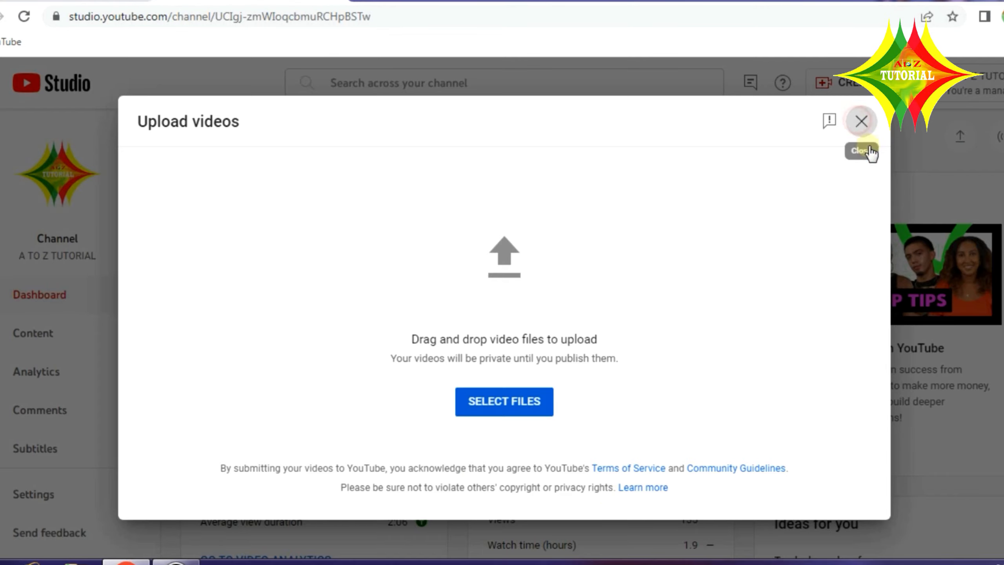
Reopen the video upload dialog and choose the video file "বাড়ীর গাছে সুন্দর একটি কাক বসে আছে।.mp4" from the Desktop
{"action": "left_click", "coordinate": [861, 121]}
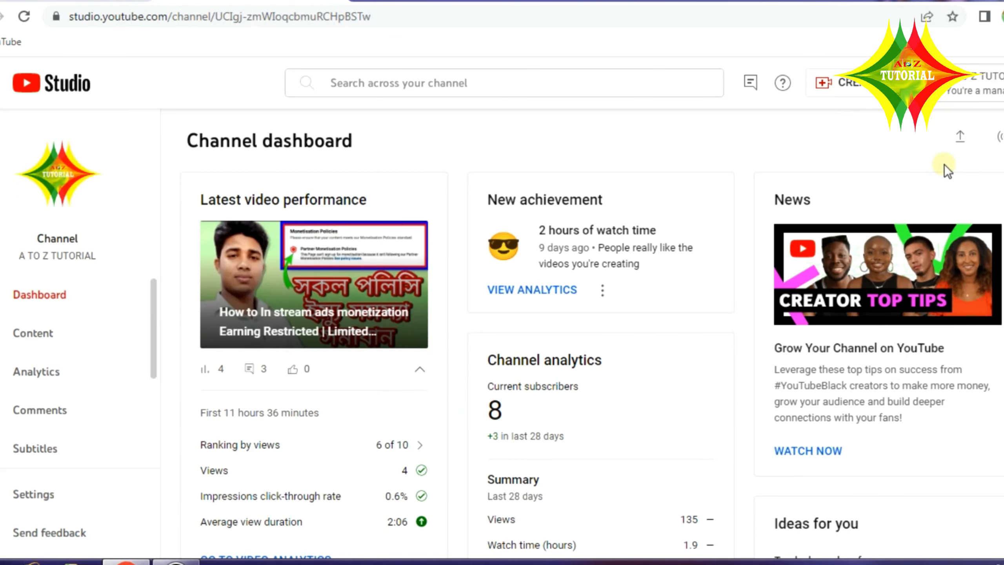
{"action": "left_click", "coordinate": [962, 138]}
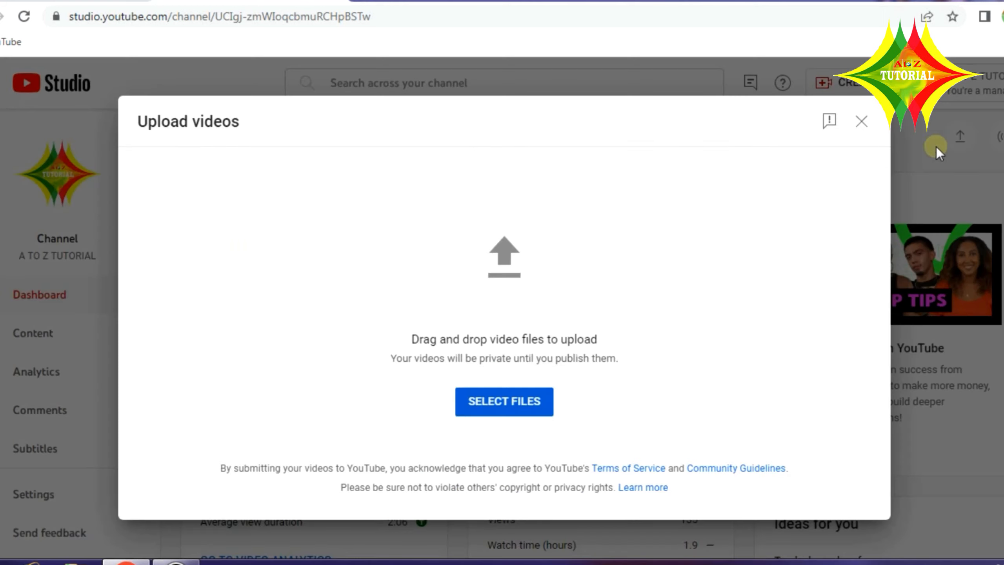
{"action": "left_click", "coordinate": [524, 411]}
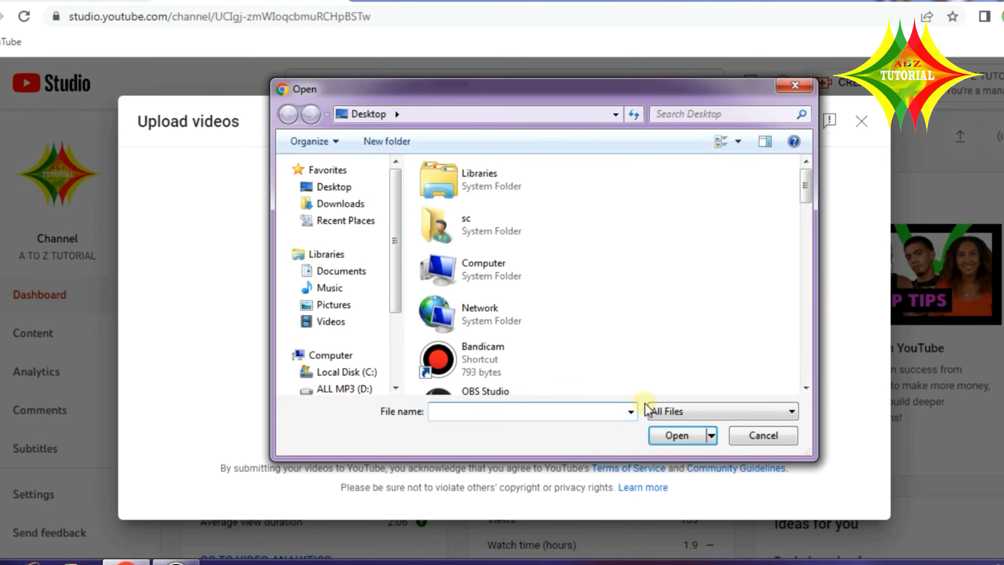
{"action": "left_click", "coordinate": [513, 313]}
{"action": "scroll", "coordinate": [514, 315], "scroll_direction": "down", "scroll_amount": 5}
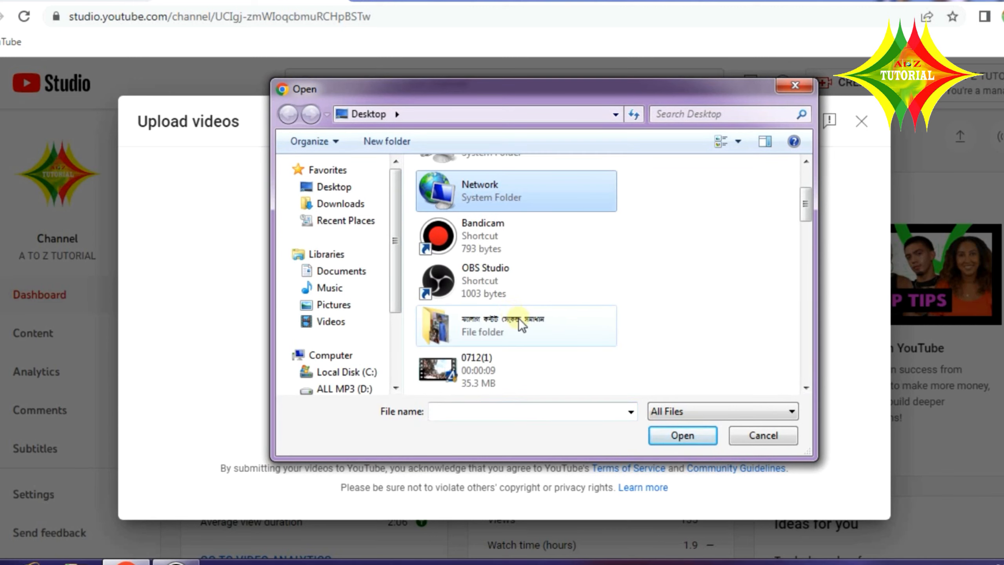
{"action": "scroll", "coordinate": [518, 319], "scroll_direction": "down", "scroll_amount": 5}
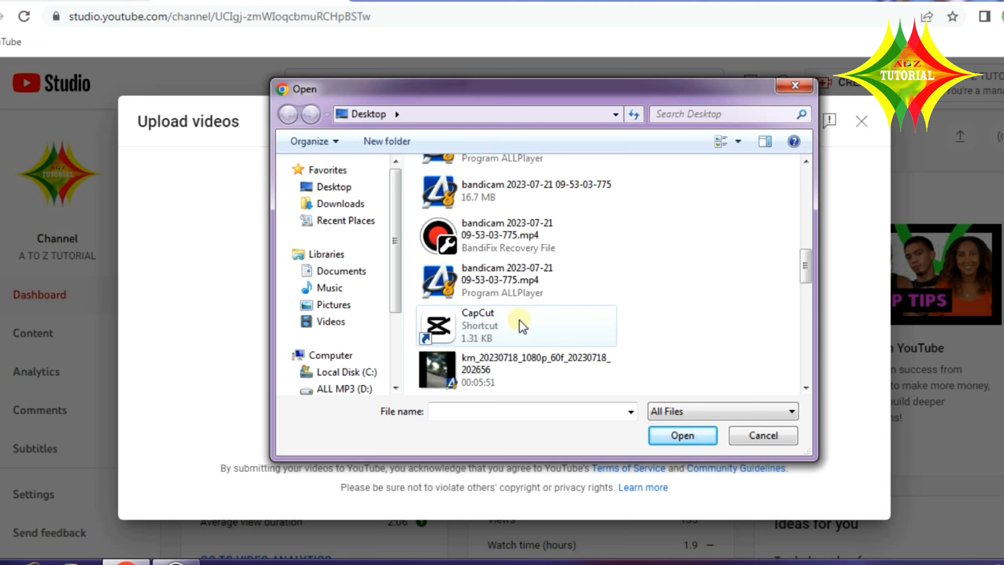
{"action": "scroll", "coordinate": [519, 320], "scroll_direction": "down", "scroll_amount": 8}
{"action": "left_click", "coordinate": [537, 373]}
{"action": "double_click", "coordinate": [537, 373]}
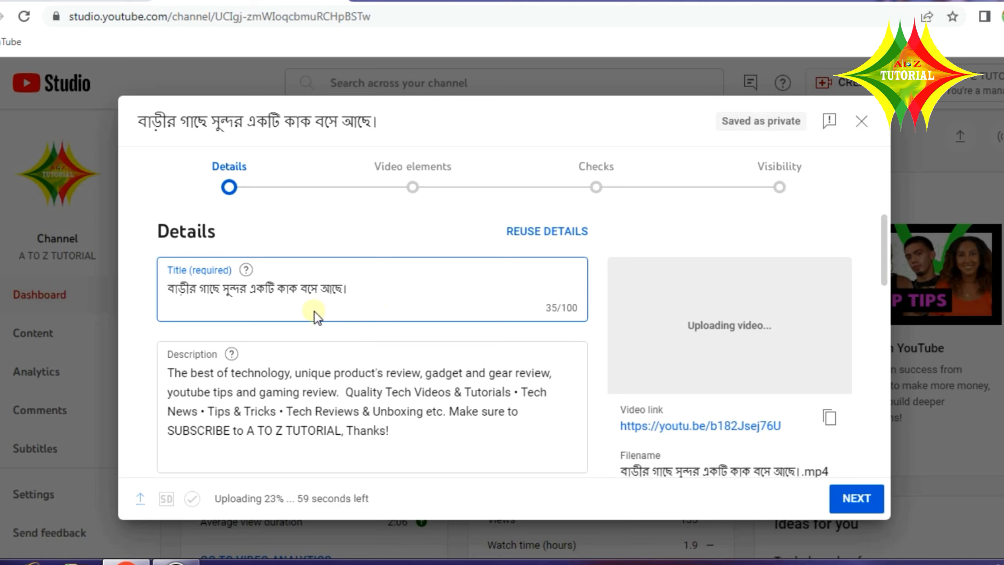
Correct the video title to "বাড়ির গাছে সুন্দর একটা কাক বসে আছে।" and copy it
{"action": "double_click", "coordinate": [311, 290]}
{"action": "left_click", "coordinate": [370, 293]}
{"action": "left_click_drag", "start_coordinate": [349, 289], "coordinate": [166, 290]}
{"action": "key", "text": "ctrl+c"}
{"action": "left_click", "coordinate": [378, 286]}
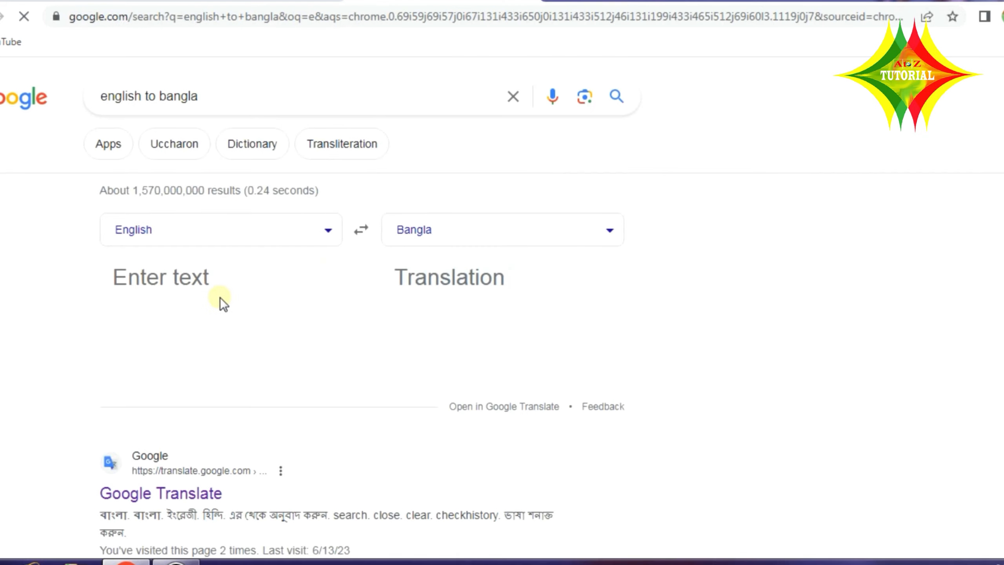
In Google's translator, swap the languages to Bangla to English, paste the copied title and copy its English translation
{"action": "right_click", "coordinate": [197, 279]}
{"action": "left_click", "coordinate": [327, 246]}
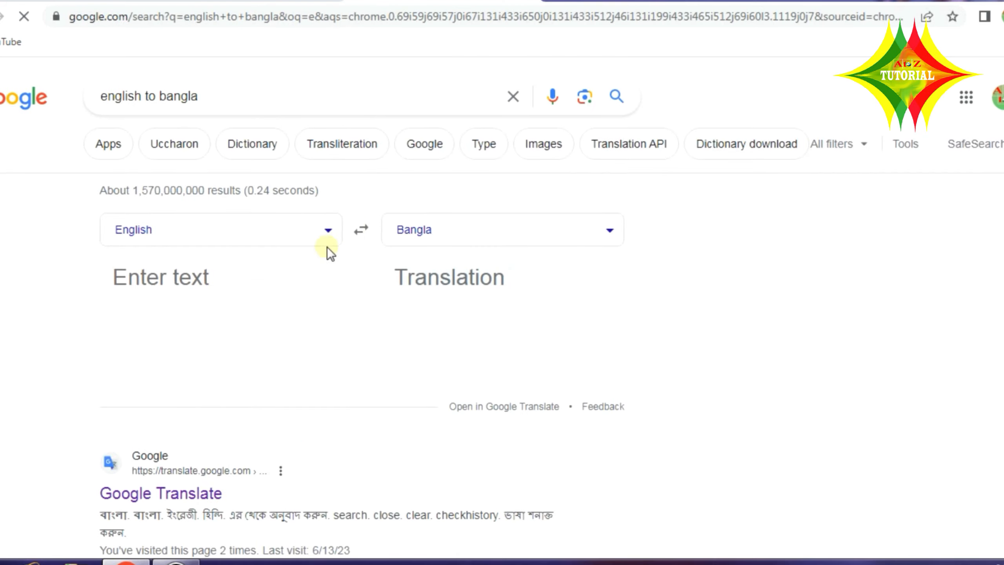
{"action": "left_click", "coordinate": [360, 230]}
{"action": "right_click", "coordinate": [178, 292]}
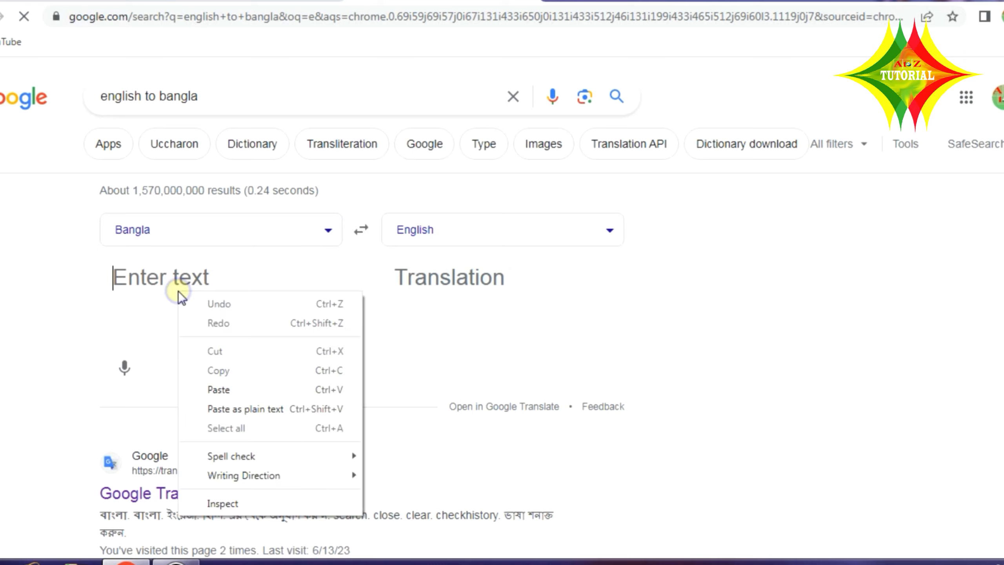
{"action": "left_click", "coordinate": [213, 389]}
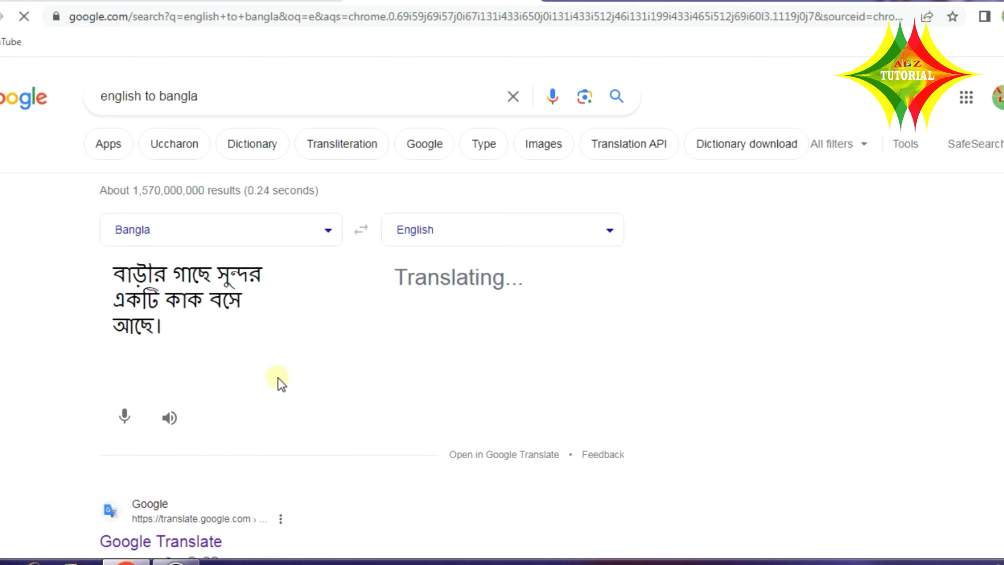
{"action": "left_click", "coordinate": [412, 458]}
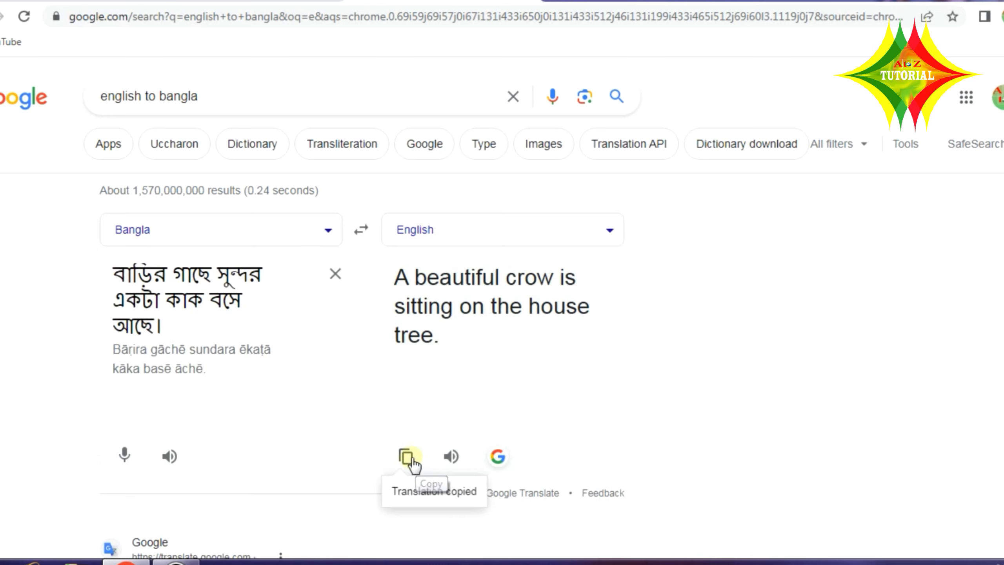
Back in YouTube Studio, append "A beautiful crow is sitting on the house tree." to the Bangla title
{"action": "left_click", "coordinate": [245, 1]}
{"action": "left_click", "coordinate": [385, 277]}
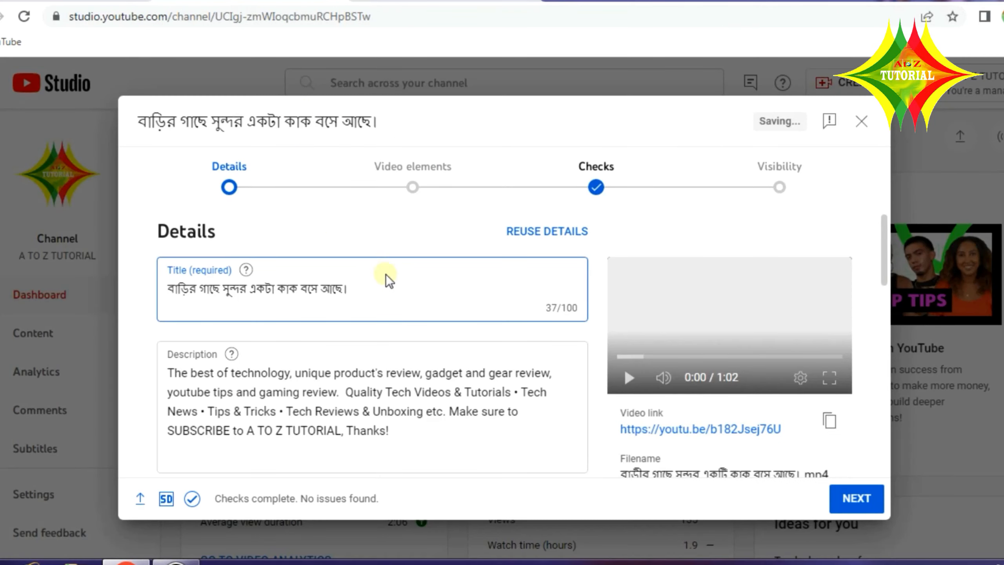
{"action": "right_click", "coordinate": [383, 282]}
{"action": "left_click", "coordinate": [431, 380]}
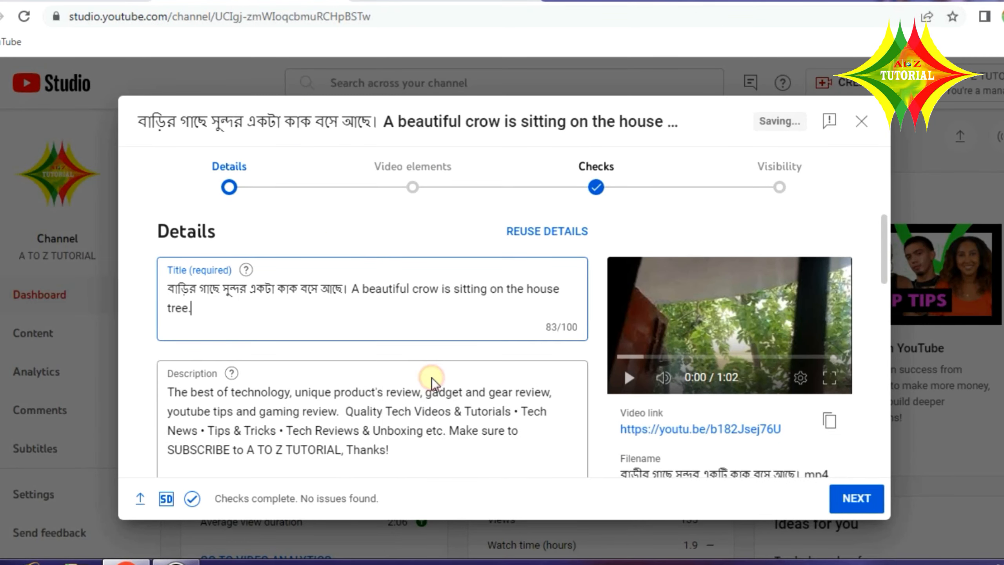
Copy the complete bilingual title and insert it at the start of the description, separated from the existing text by a blank line
{"action": "left_click_drag", "start_coordinate": [180, 322], "coordinate": [129, 248]}
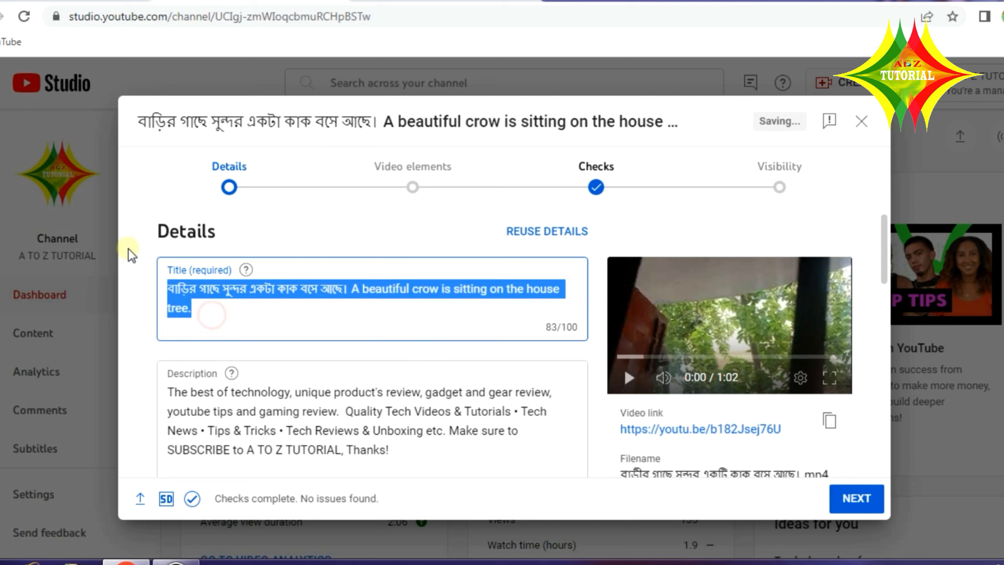
{"action": "right_click", "coordinate": [185, 290]}
{"action": "left_click", "coordinate": [222, 324]}
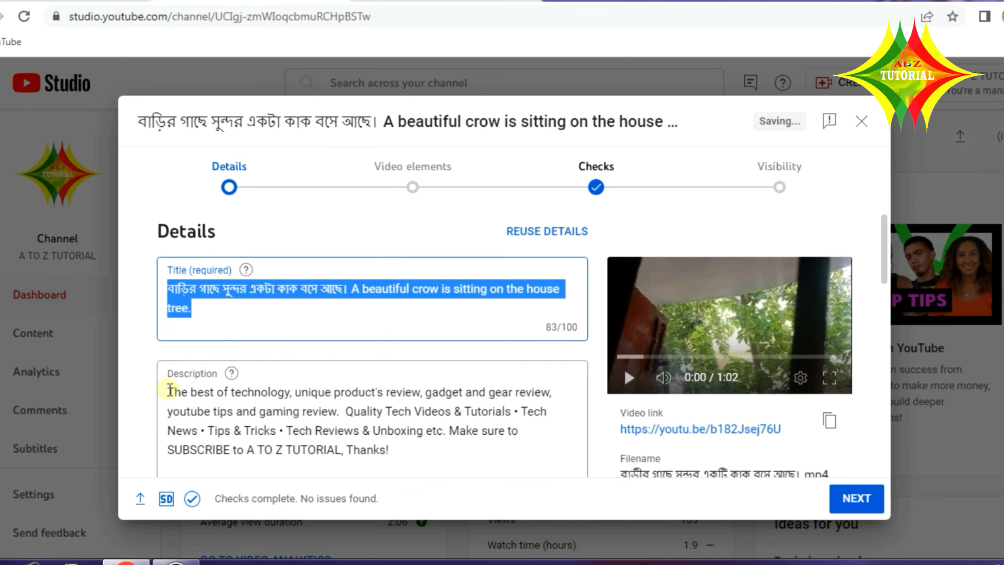
{"action": "left_click", "coordinate": [169, 391]}
{"action": "key", "text": "ctrl+v"}
{"action": "key", "text": "Return"}
{"action": "key", "text": "Return"}
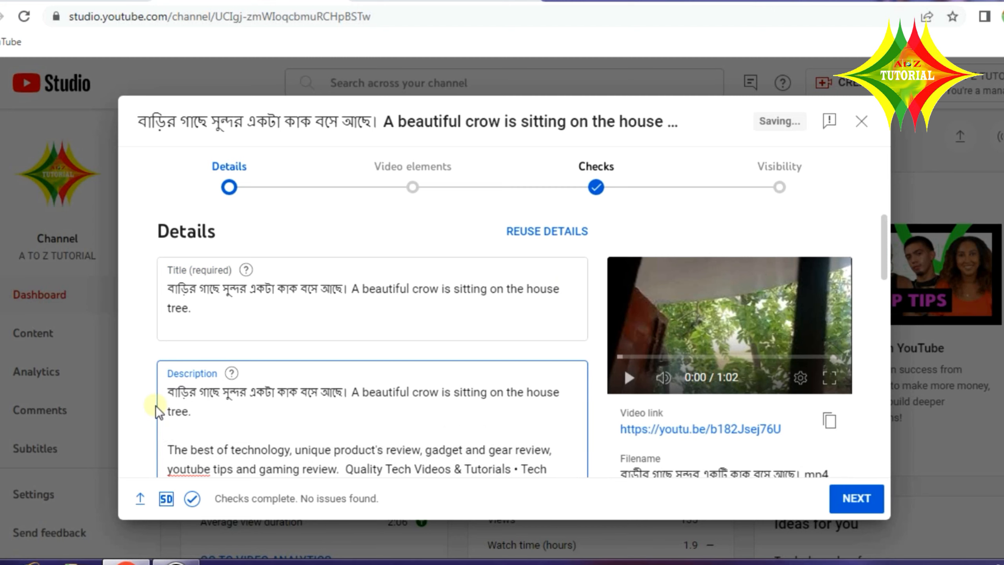
Add the suggested hashtag #কাক on its own line beneath the title text in the description
{"action": "key", "text": "Up"}
{"action": "key", "text": "Return"}
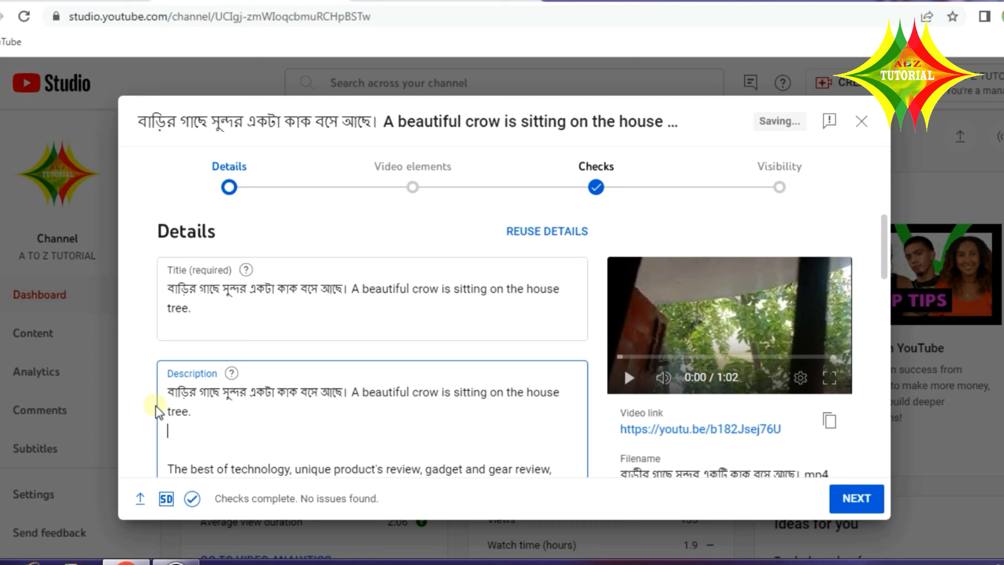
{"action": "type", "text": "#"}
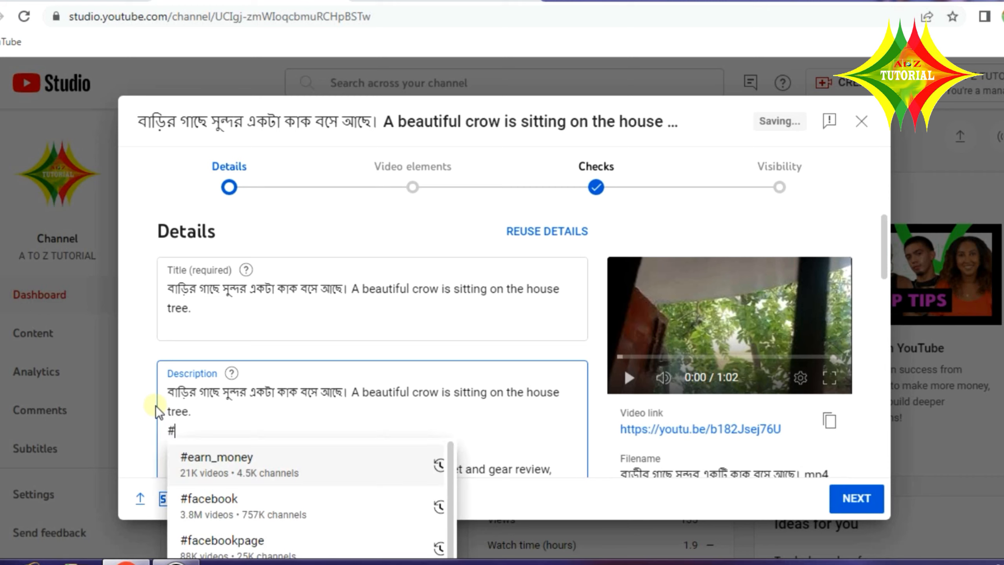
{"action": "type", "text": "কাক"}
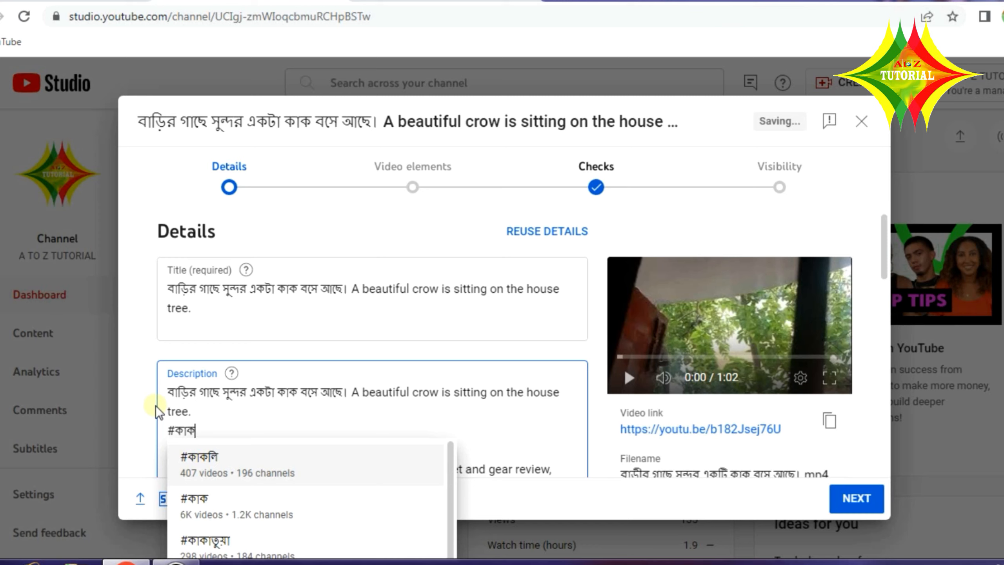
{"action": "left_click", "coordinate": [294, 504]}
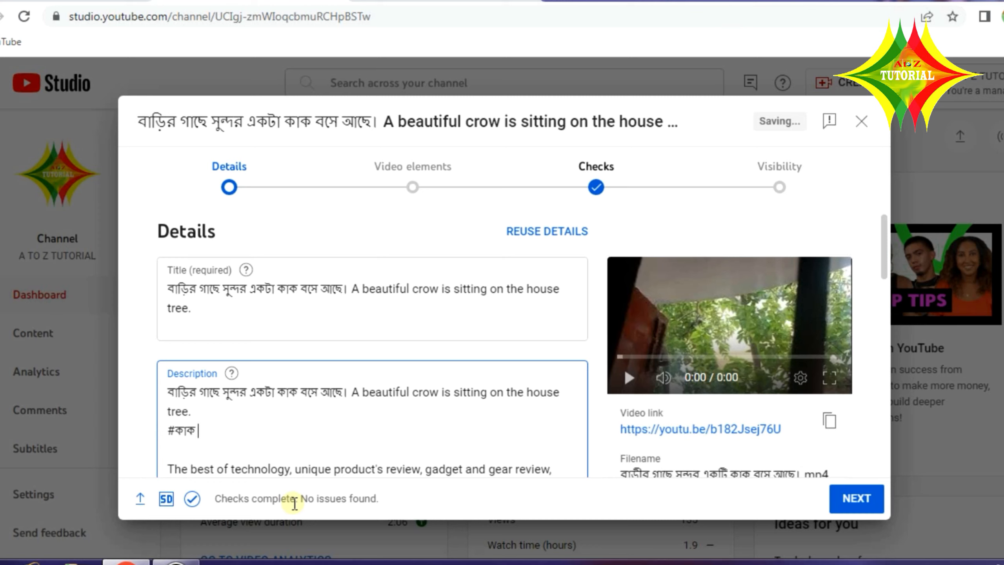
{"action": "double_click", "coordinate": [411, 397]}
{"action": "left_click", "coordinate": [299, 439]}
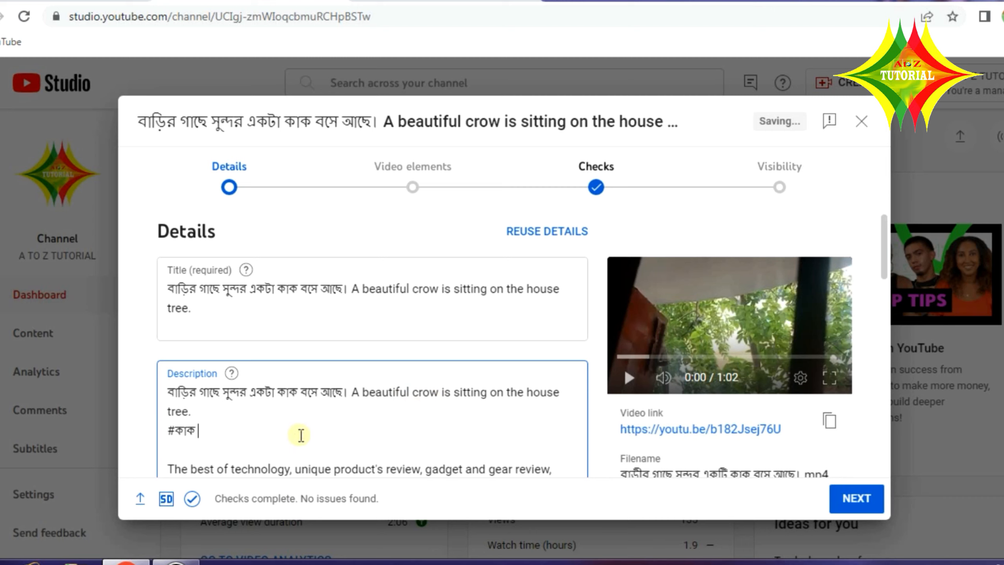
Add the hashtag #crow after #কাক in the description
{"action": "type", "text": "#"}
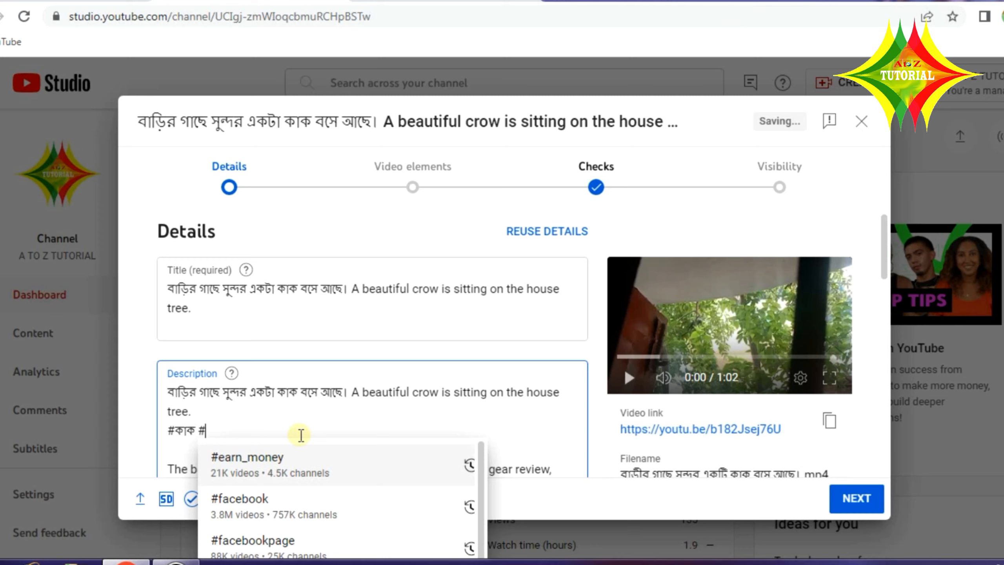
{"action": "type", "text": "c"}
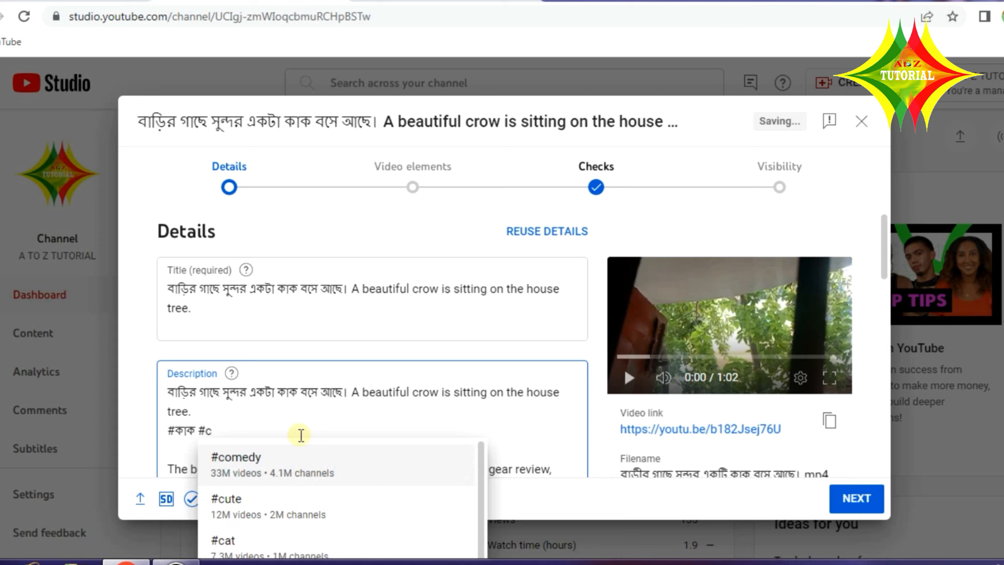
{"action": "type", "text": "ro"}
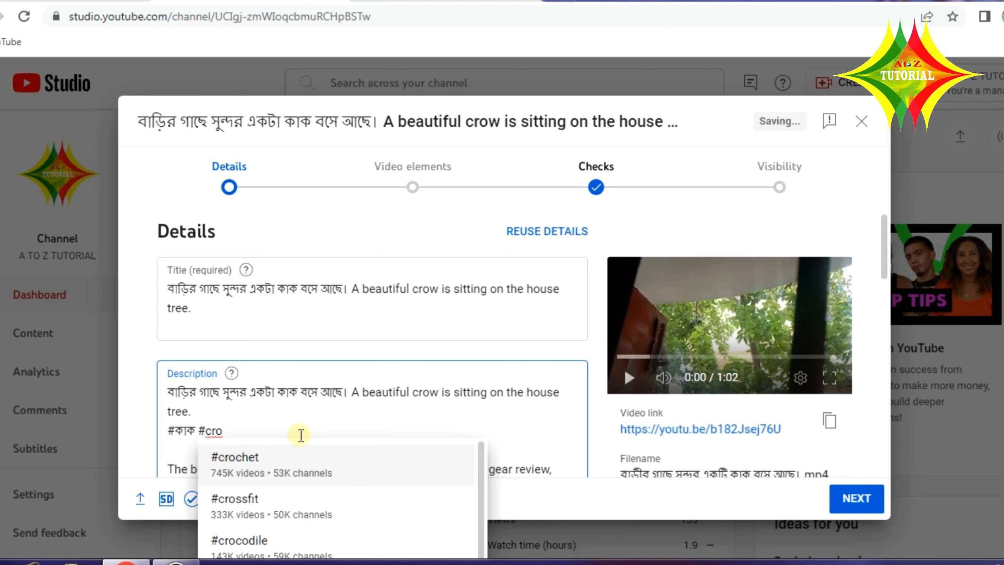
{"action": "type", "text": "w"}
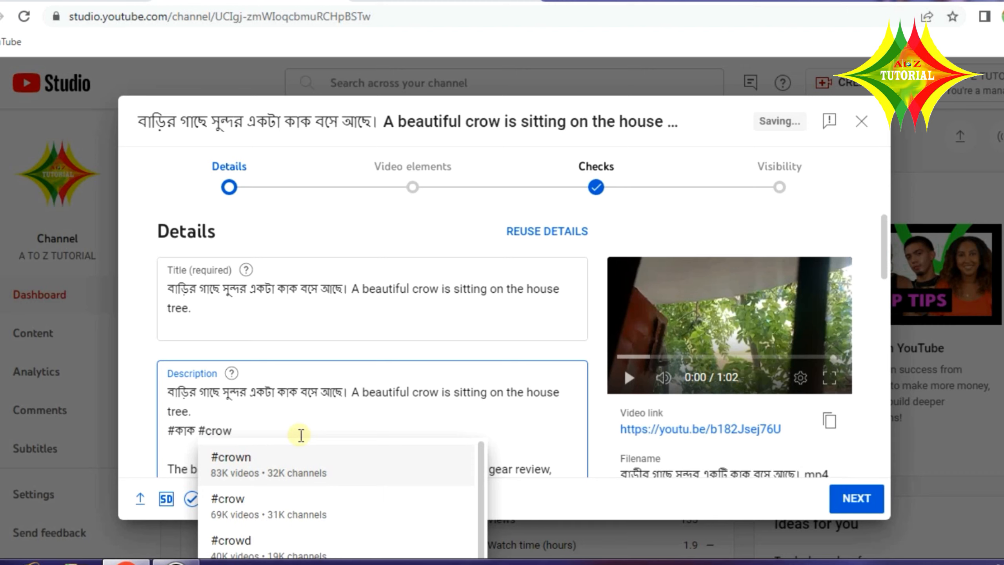
{"action": "left_click", "coordinate": [302, 435]}
Review the thumbnail, playlist and audience settings, and clear all existing tags from the video
{"action": "scroll", "coordinate": [407, 423], "scroll_direction": "down", "scroll_amount": 2}
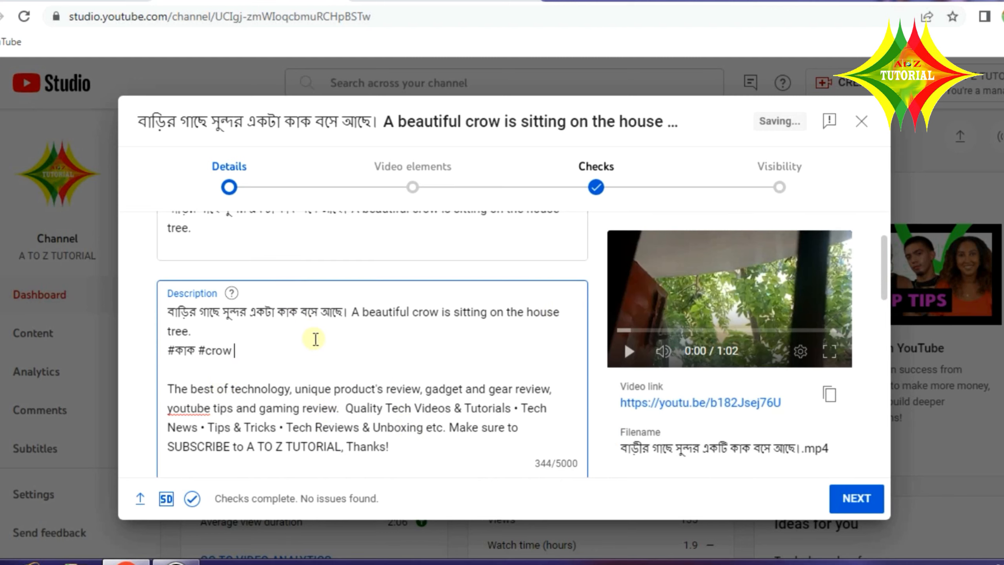
{"action": "scroll", "coordinate": [315, 339], "scroll_direction": "down", "scroll_amount": 8}
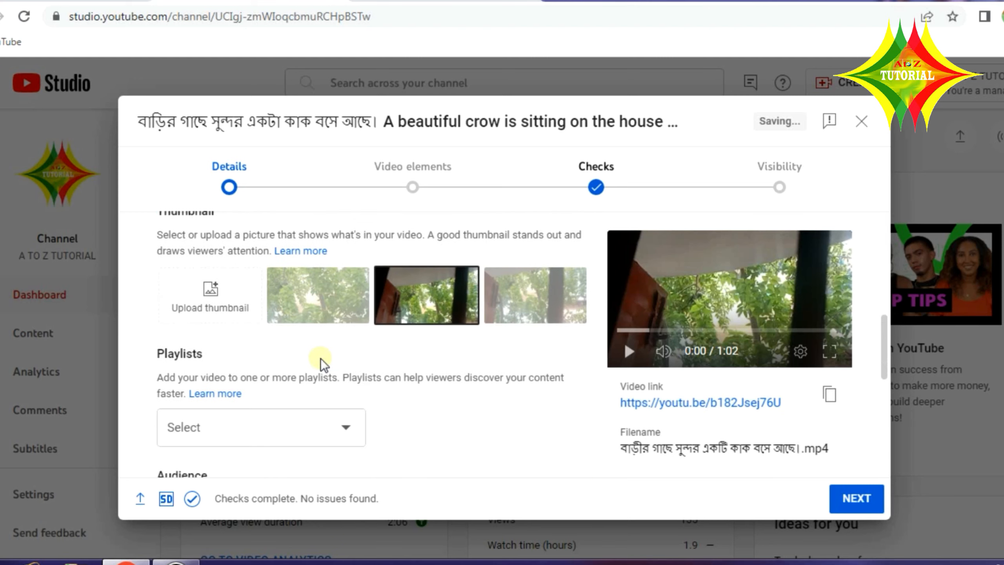
{"action": "scroll", "coordinate": [320, 358], "scroll_direction": "down", "scroll_amount": 1}
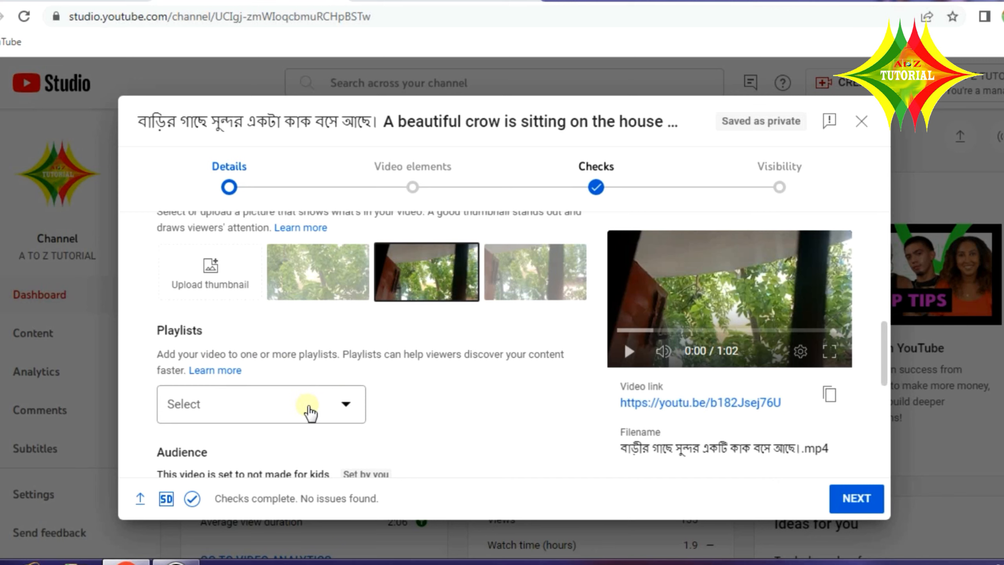
{"action": "scroll", "coordinate": [328, 407], "scroll_direction": "down", "scroll_amount": 12}
{"action": "scroll", "coordinate": [243, 363], "scroll_direction": "up", "scroll_amount": 4}
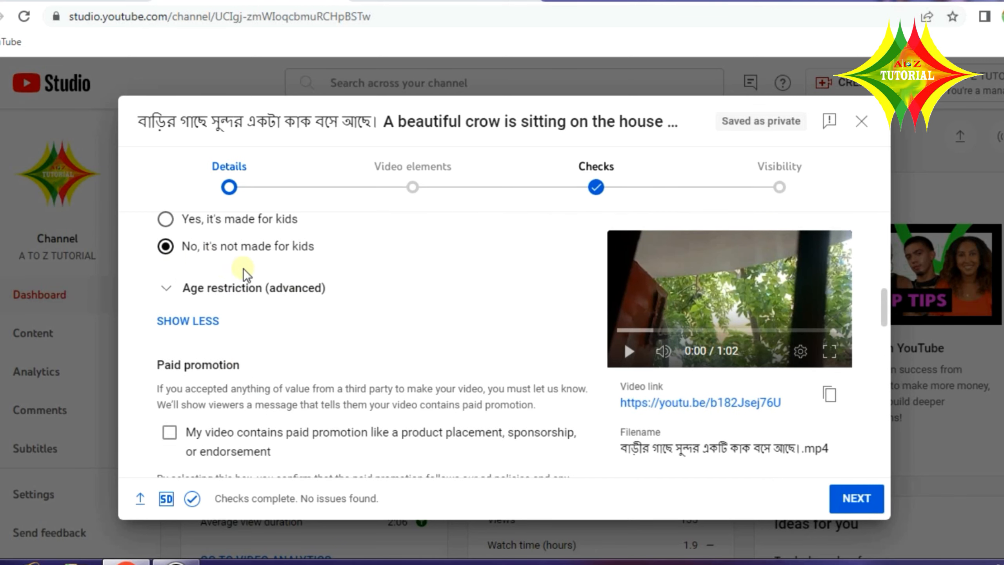
{"action": "scroll", "coordinate": [293, 277], "scroll_direction": "up", "scroll_amount": 4}
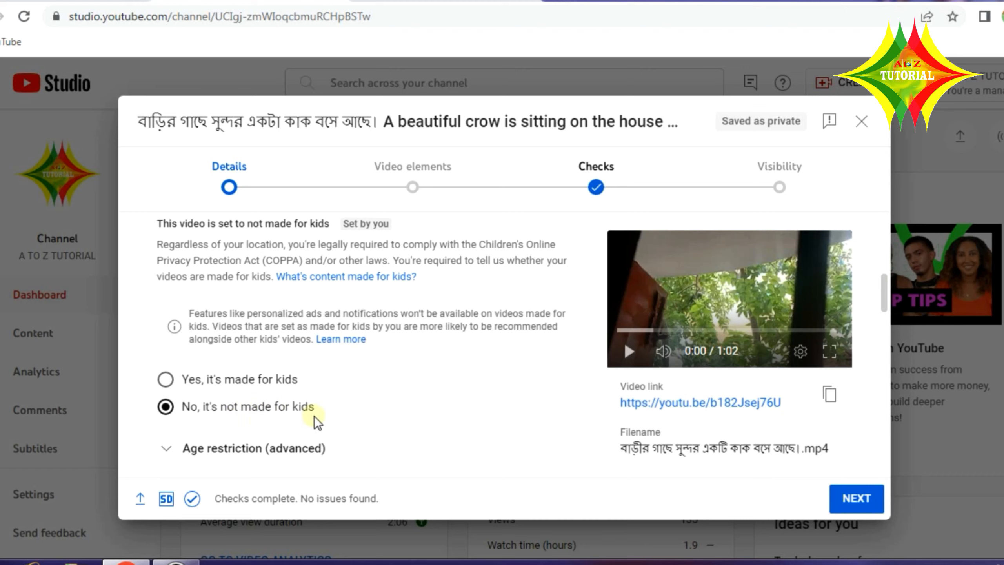
{"action": "scroll", "coordinate": [322, 416], "scroll_direction": "down", "scroll_amount": 10}
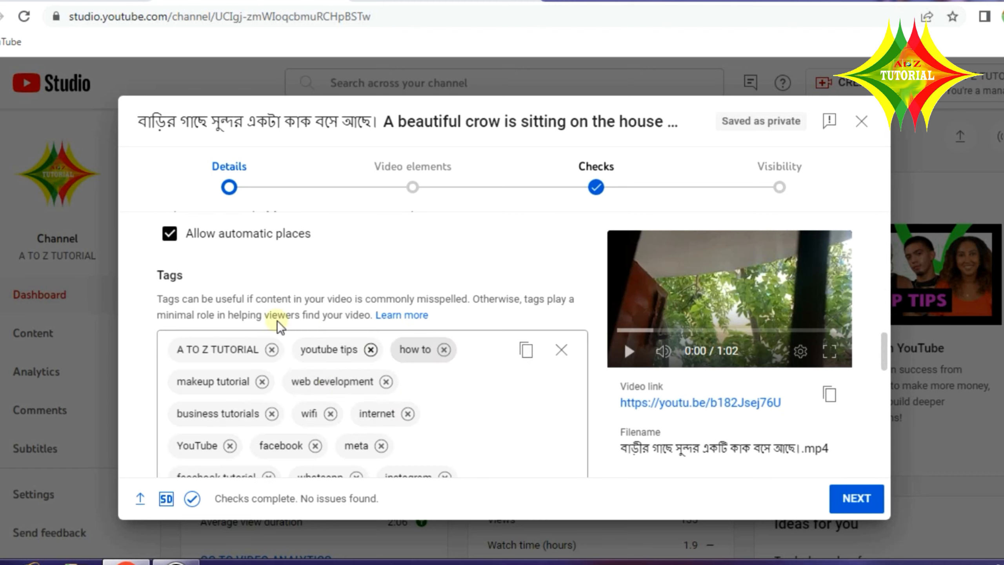
{"action": "left_click", "coordinate": [561, 350]}
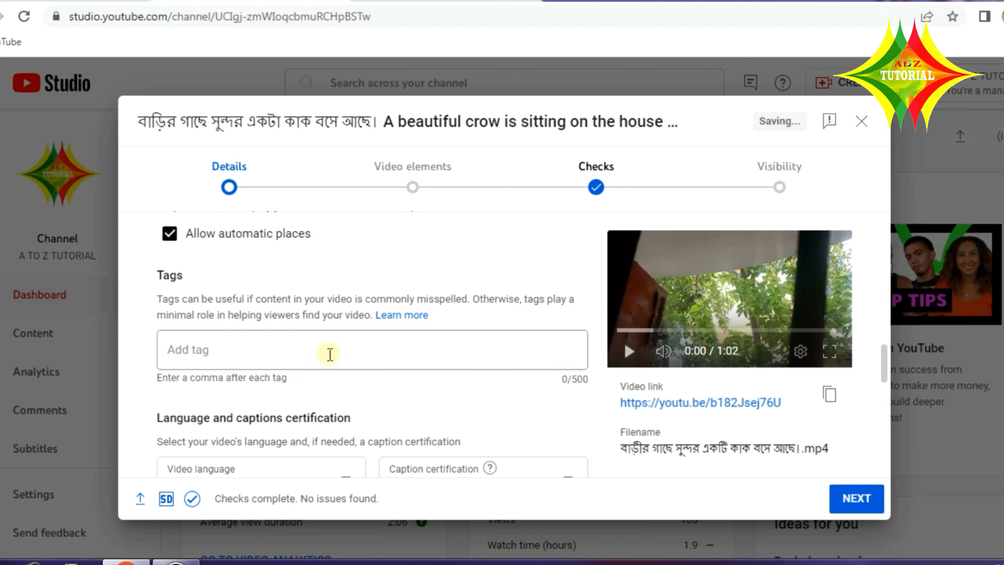
Copy সুন্দর একটা কাক from the video title and add it as a tag
{"action": "left_click", "coordinate": [325, 354]}
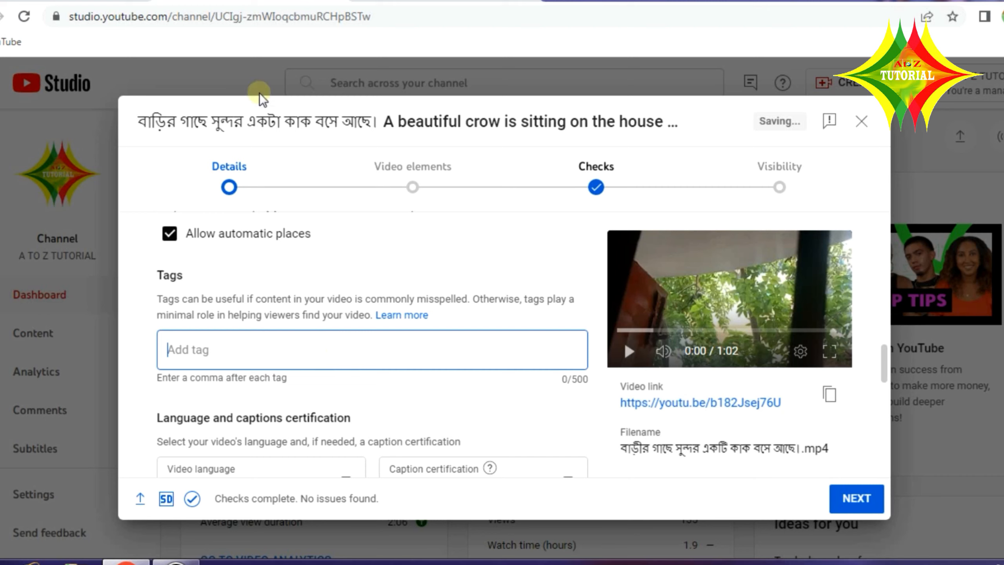
{"action": "left_click_drag", "start_coordinate": [211, 122], "coordinate": [306, 128]}
{"action": "right_click", "coordinate": [306, 128]}
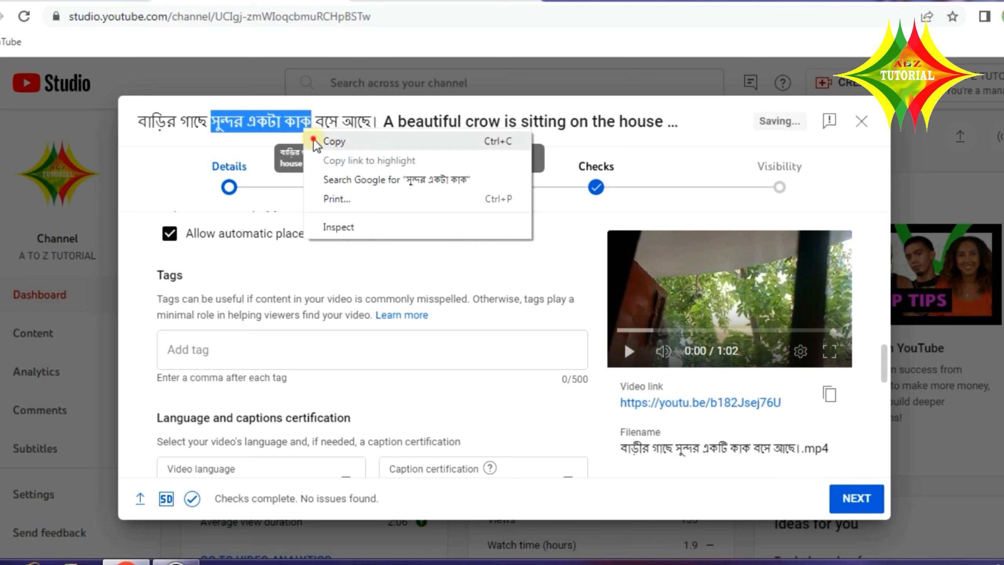
{"action": "left_click", "coordinate": [310, 138]}
{"action": "left_click", "coordinate": [267, 348]}
{"action": "right_click", "coordinate": [267, 347]}
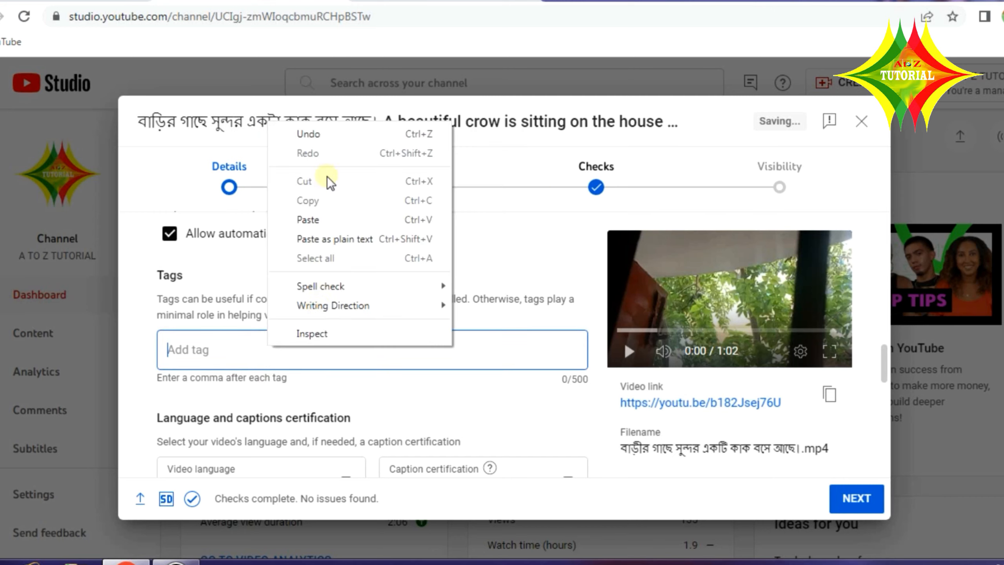
{"action": "left_click", "coordinate": [325, 218]}
Copy "beautiful crow" from the video title and add it as the second tag
{"action": "left_click_drag", "start_coordinate": [398, 123], "coordinate": [503, 123]}
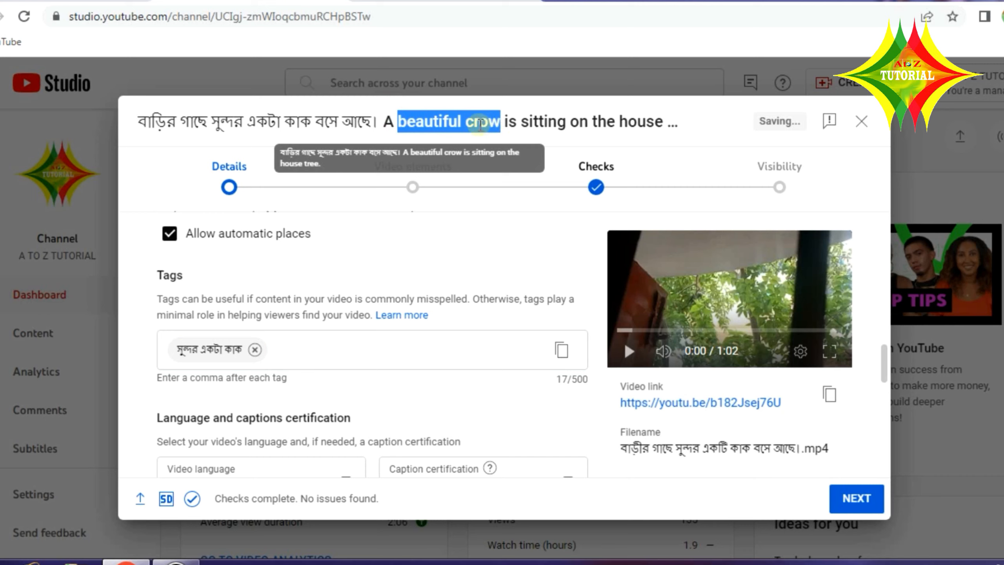
{"action": "right_click", "coordinate": [486, 124]}
{"action": "left_click", "coordinate": [509, 137]}
{"action": "left_click", "coordinate": [320, 348]}
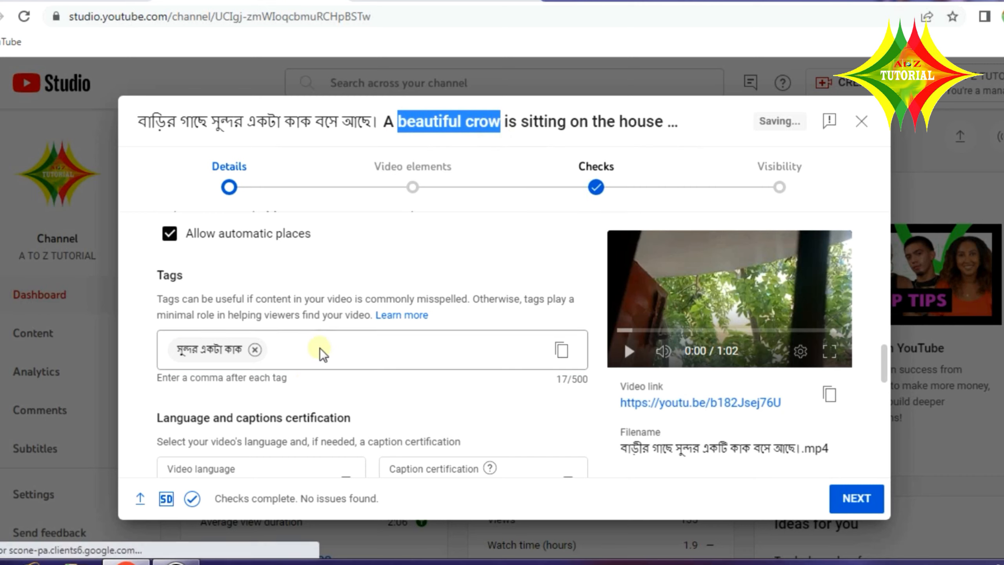
{"action": "right_click", "coordinate": [322, 344]}
{"action": "left_click", "coordinate": [361, 217]}
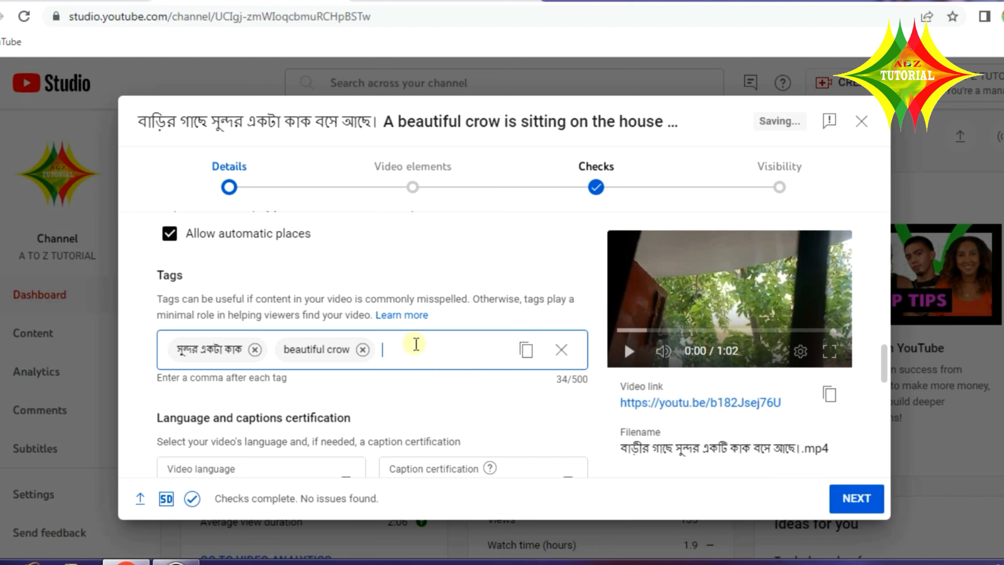
{"action": "scroll", "coordinate": [415, 344], "scroll_direction": "down", "scroll_amount": 2}
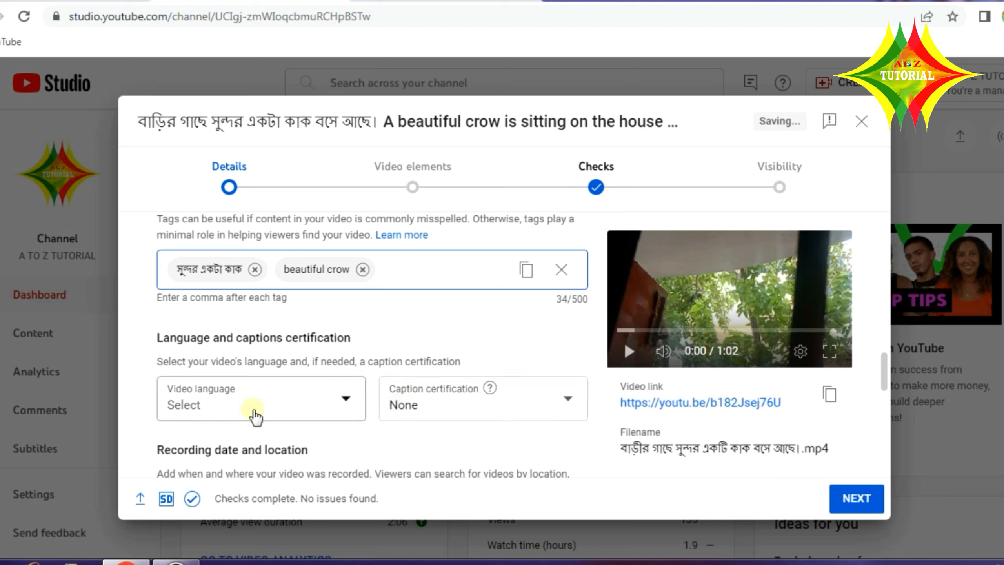
{"action": "left_click", "coordinate": [345, 400]}
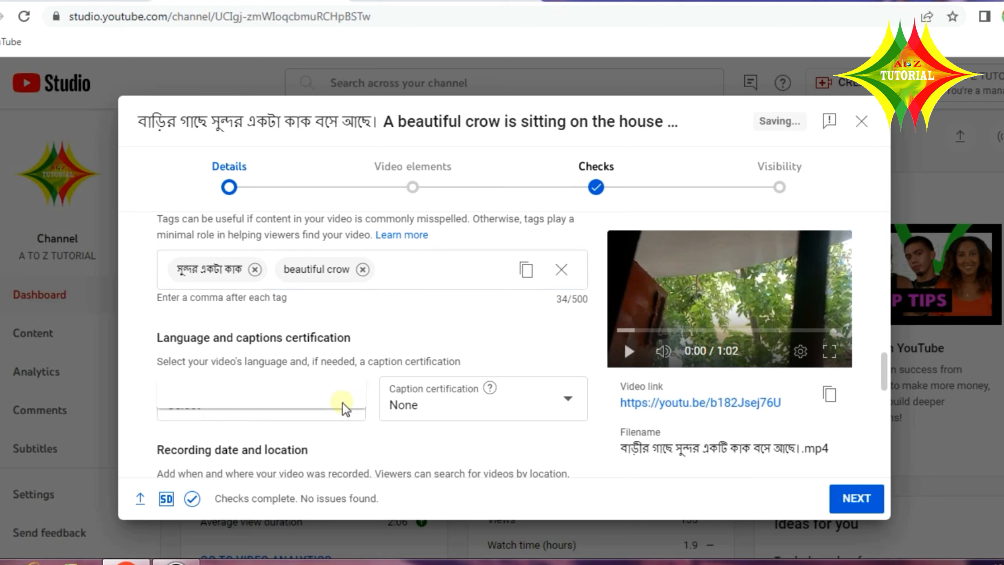
{"action": "left_click", "coordinate": [349, 416]}
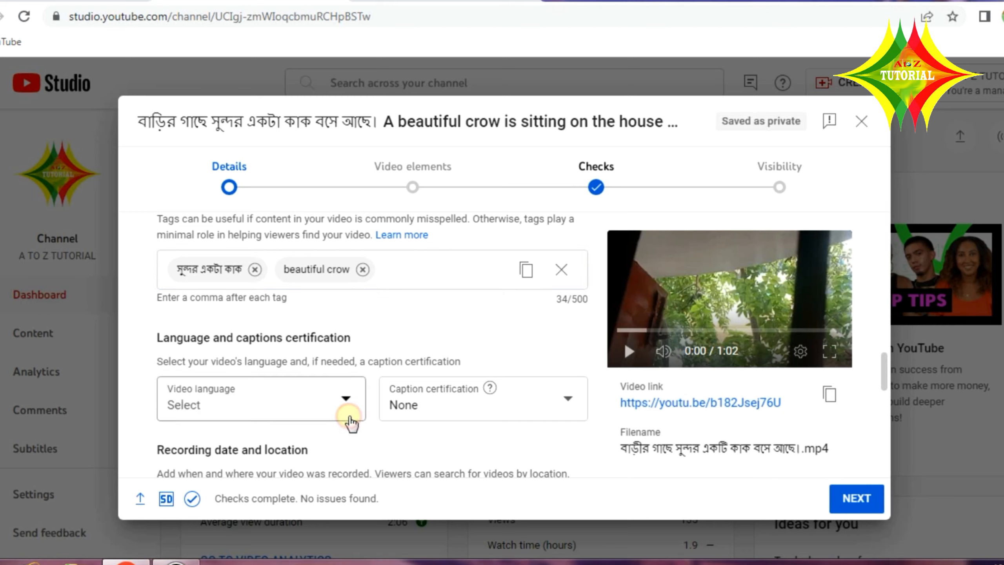
Set the video's recording date to Jul 21, 2023 and leave the video location blank
{"action": "scroll", "coordinate": [348, 416], "scroll_direction": "down", "scroll_amount": 4}
{"action": "scroll", "coordinate": [358, 273], "scroll_direction": "up", "scroll_amount": 2}
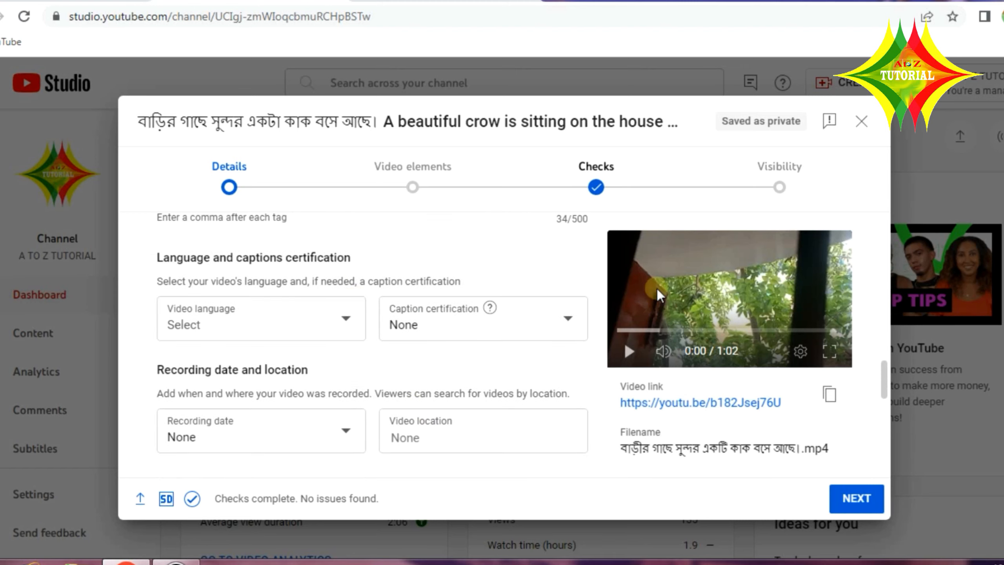
{"action": "scroll", "coordinate": [433, 354], "scroll_direction": "down", "scroll_amount": 2}
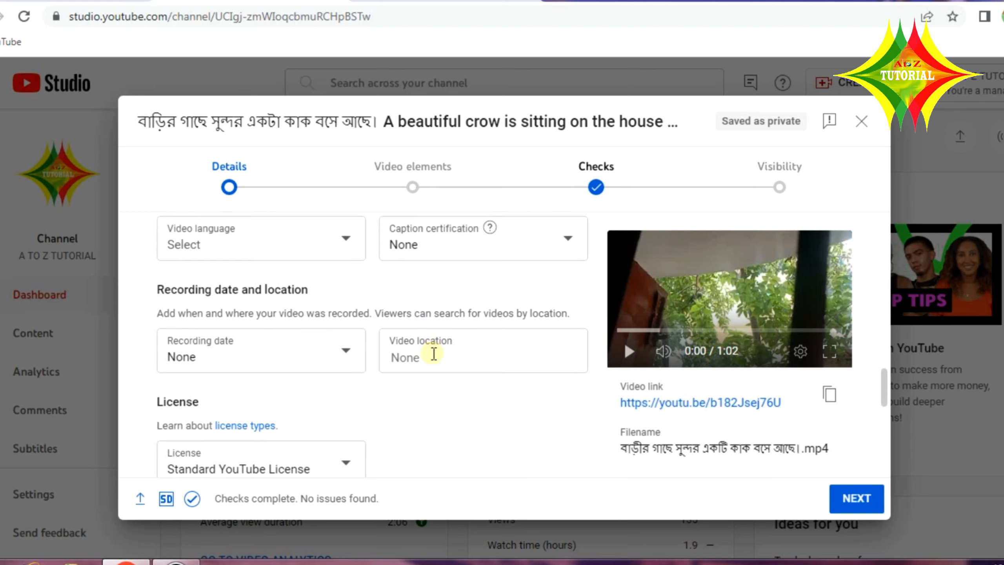
{"action": "left_click", "coordinate": [348, 355]}
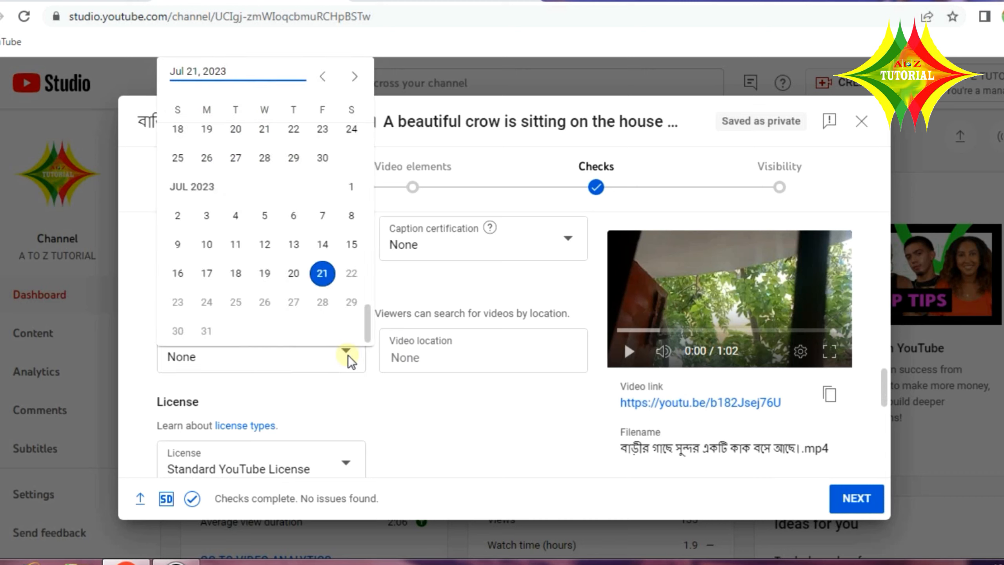
{"action": "left_click", "coordinate": [326, 284]}
{"action": "left_click", "coordinate": [323, 274]}
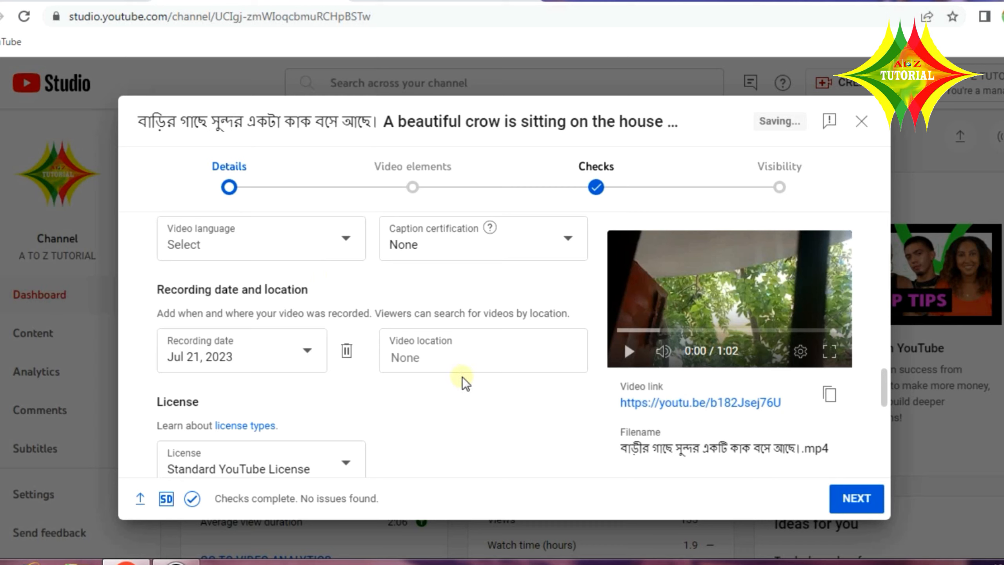
{"action": "left_click", "coordinate": [442, 359]}
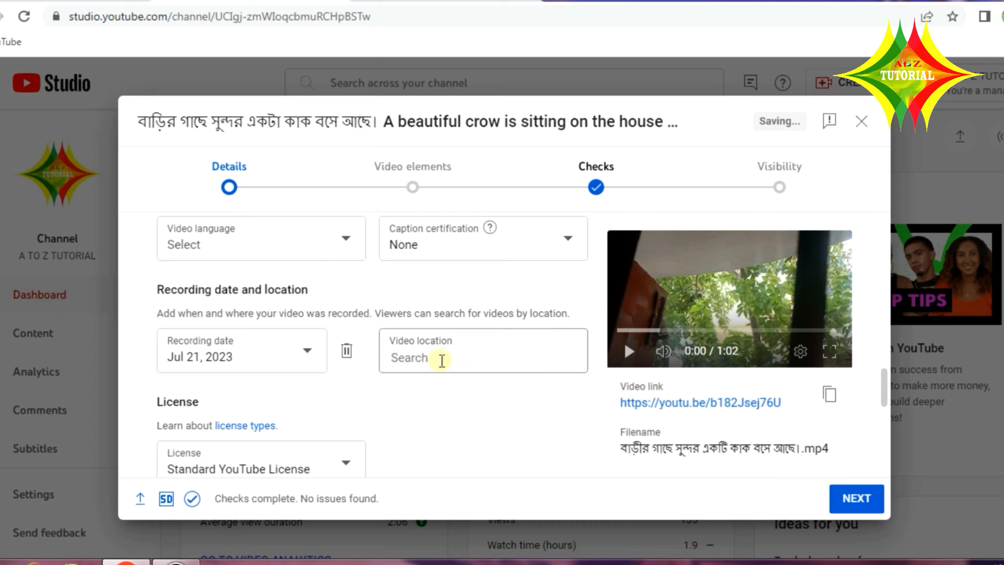
Set Shorts remixing for the video to Don't allow remixing
{"action": "scroll", "coordinate": [515, 392], "scroll_direction": "down", "scroll_amount": 5}
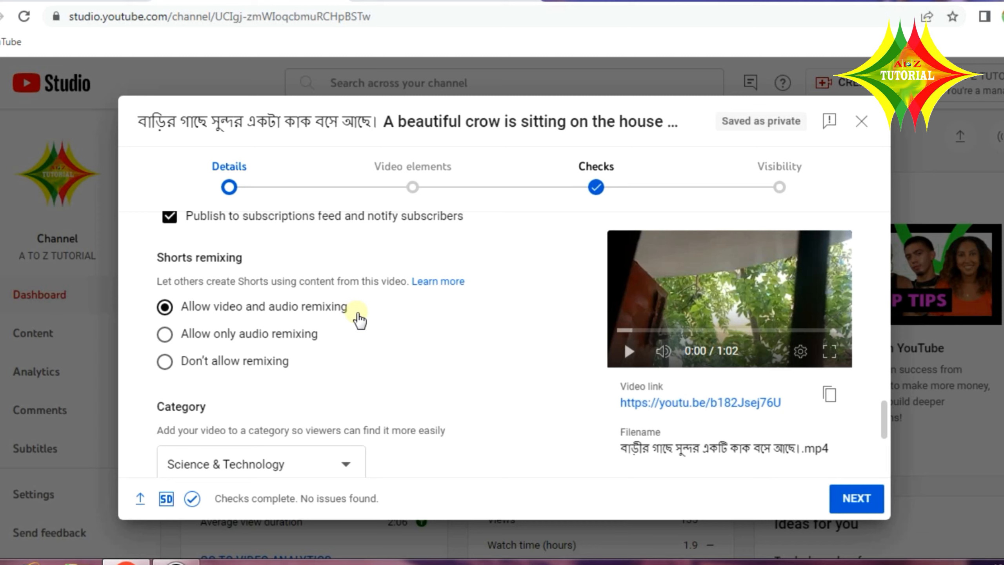
{"action": "left_click", "coordinate": [165, 337]}
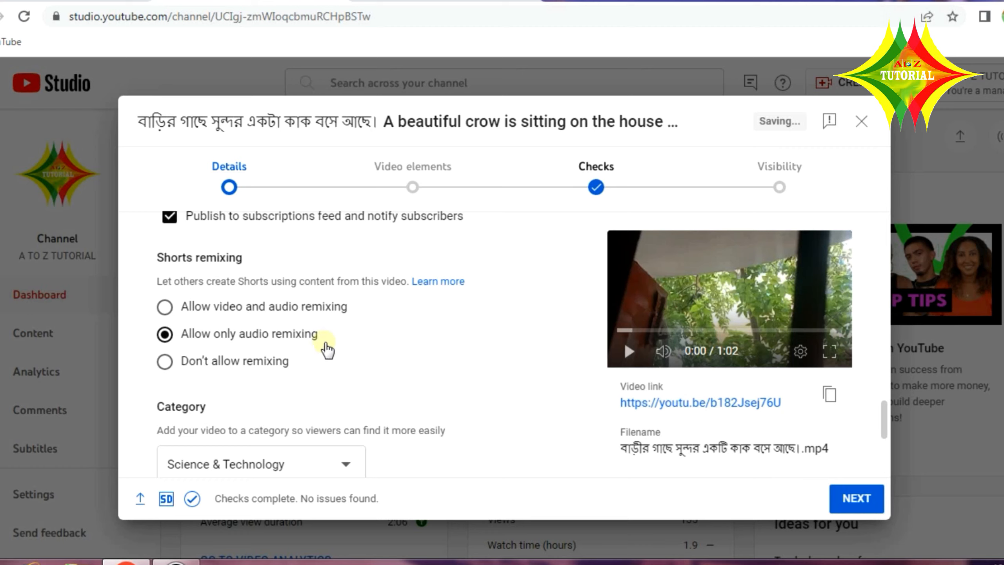
{"action": "left_click", "coordinate": [165, 360]}
Change the video's category to Pets & Animals
{"action": "scroll", "coordinate": [395, 389], "scroll_direction": "down", "scroll_amount": 4}
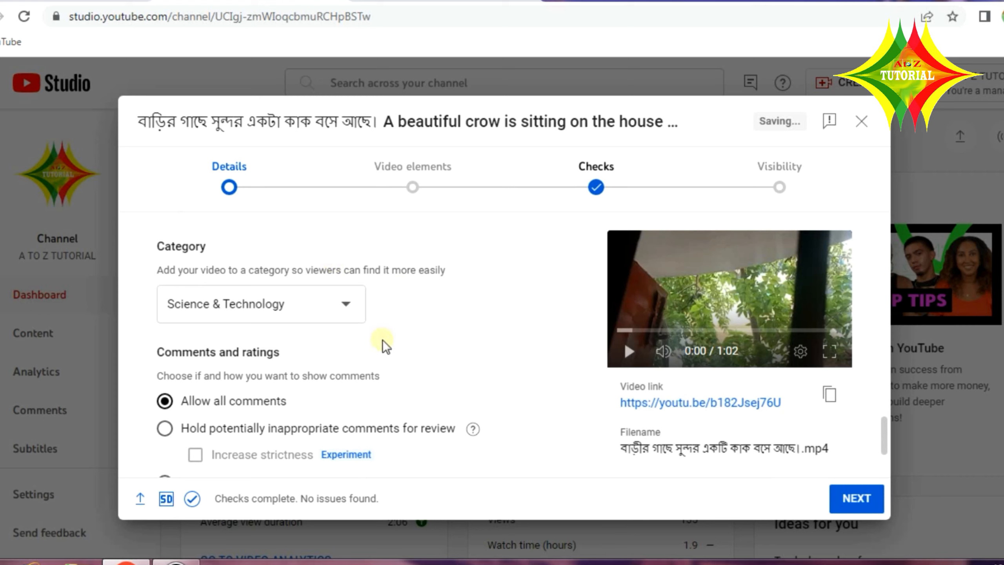
{"action": "left_click", "coordinate": [327, 309]}
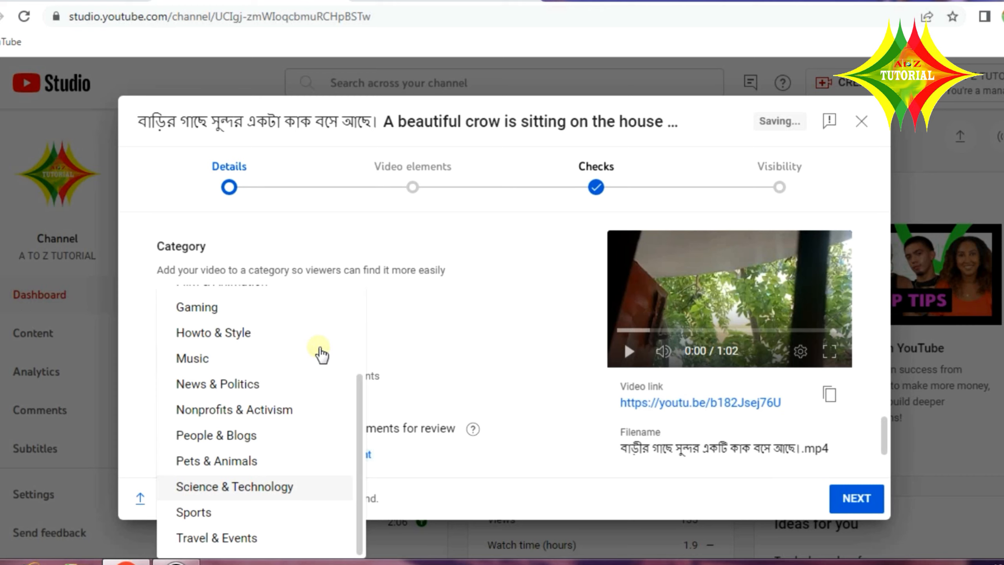
{"action": "scroll", "coordinate": [321, 353], "scroll_direction": "up", "scroll_amount": 3}
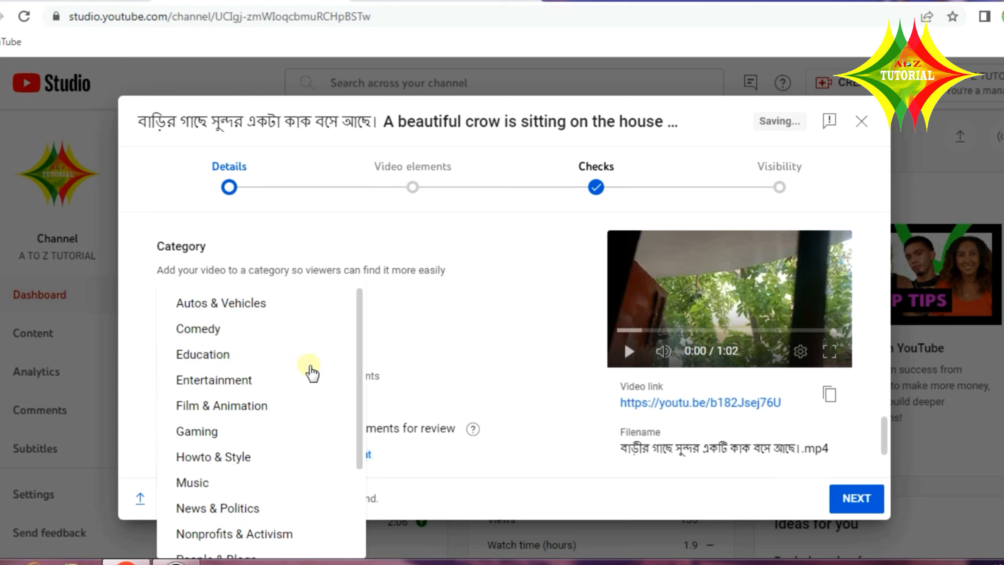
{"action": "scroll", "coordinate": [310, 461], "scroll_direction": "down", "scroll_amount": 3}
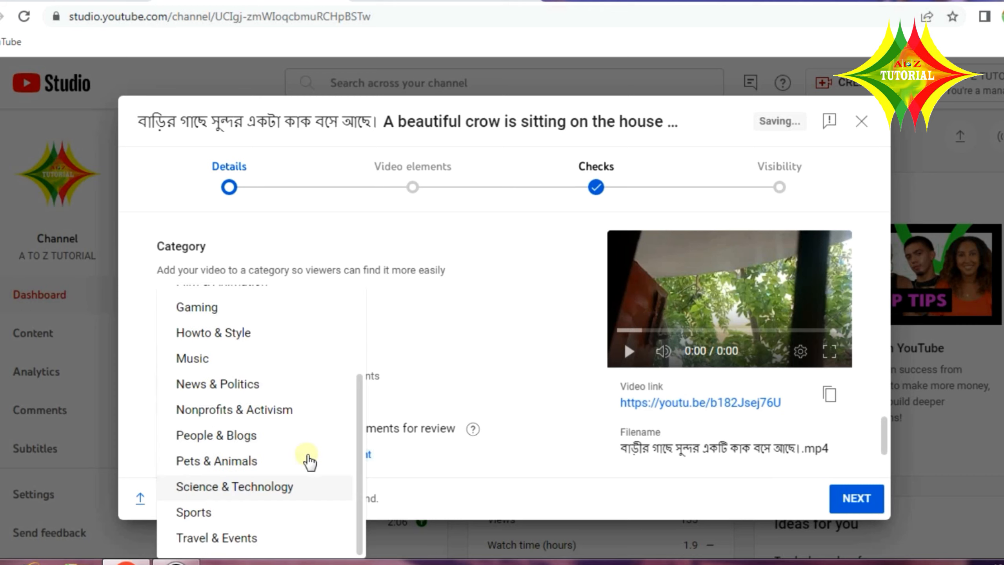
{"action": "left_click", "coordinate": [277, 460]}
Review the comments and ratings settings, try holding potentially inappropriate comments for review, and switch back to Allow all comments
{"action": "scroll", "coordinate": [344, 427], "scroll_direction": "down", "scroll_amount": 1}
{"action": "scroll", "coordinate": [346, 427], "scroll_direction": "down", "scroll_amount": 3}
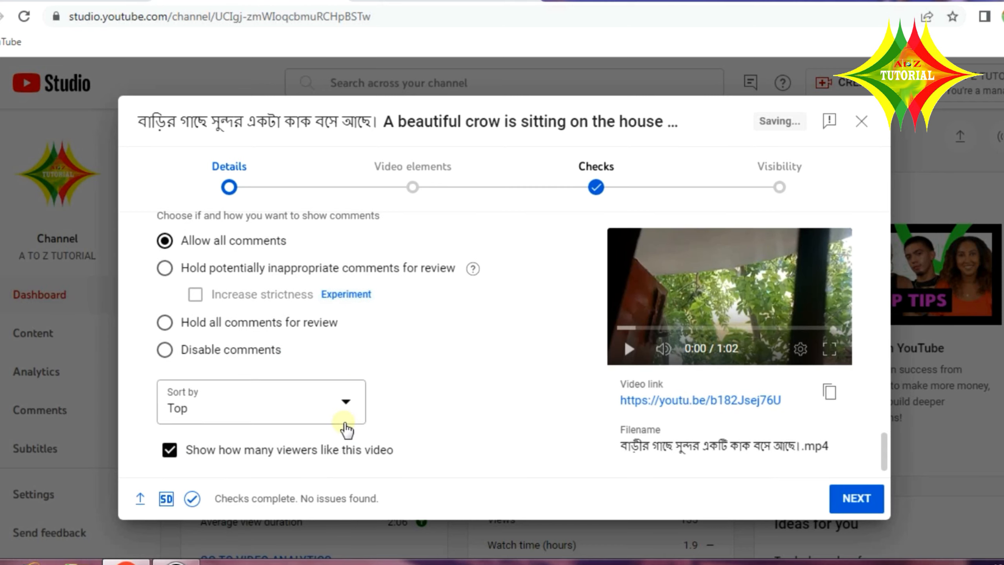
{"action": "scroll", "coordinate": [343, 402], "scroll_direction": "up", "scroll_amount": 4}
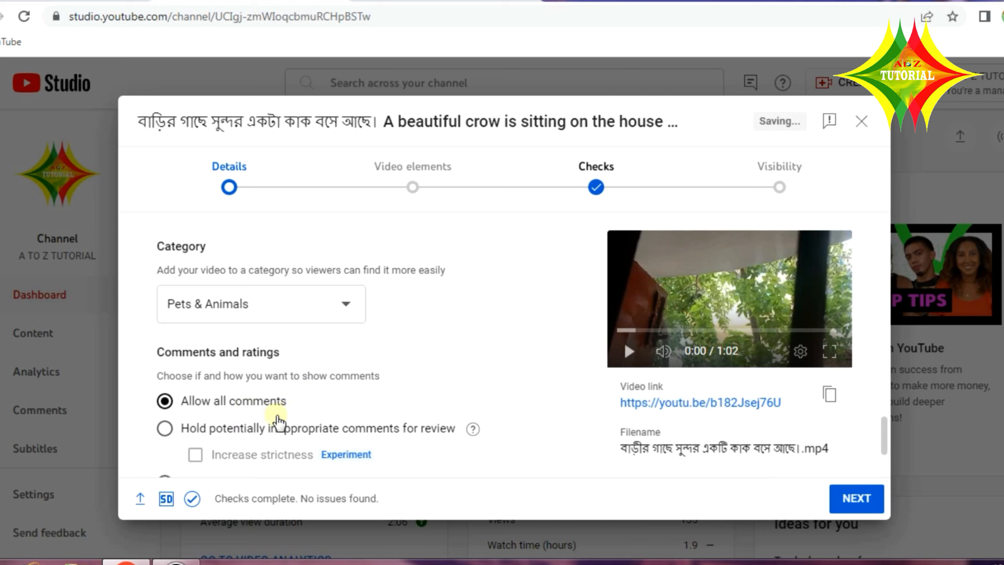
{"action": "scroll", "coordinate": [273, 415], "scroll_direction": "down", "scroll_amount": 2}
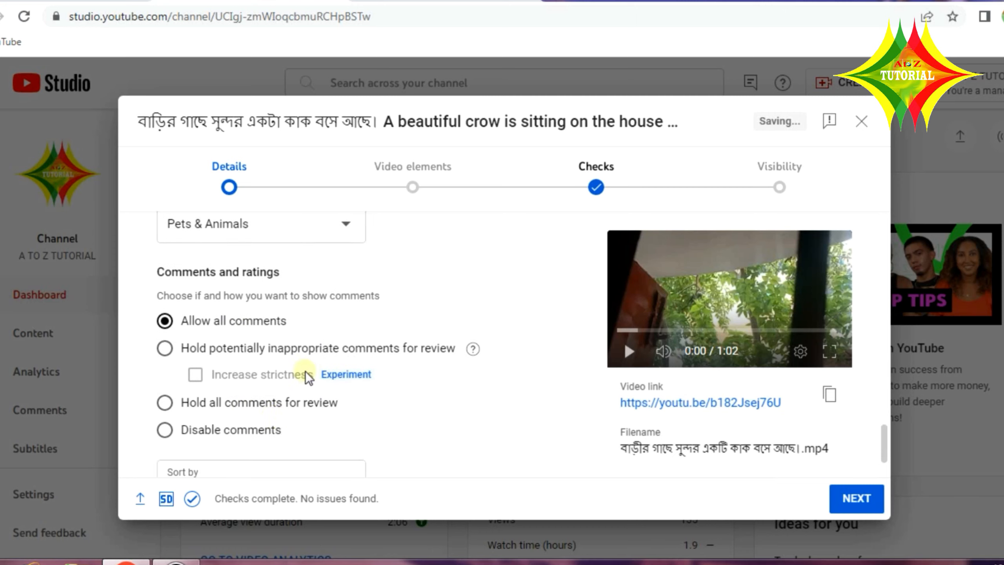
{"action": "left_click", "coordinate": [165, 348]}
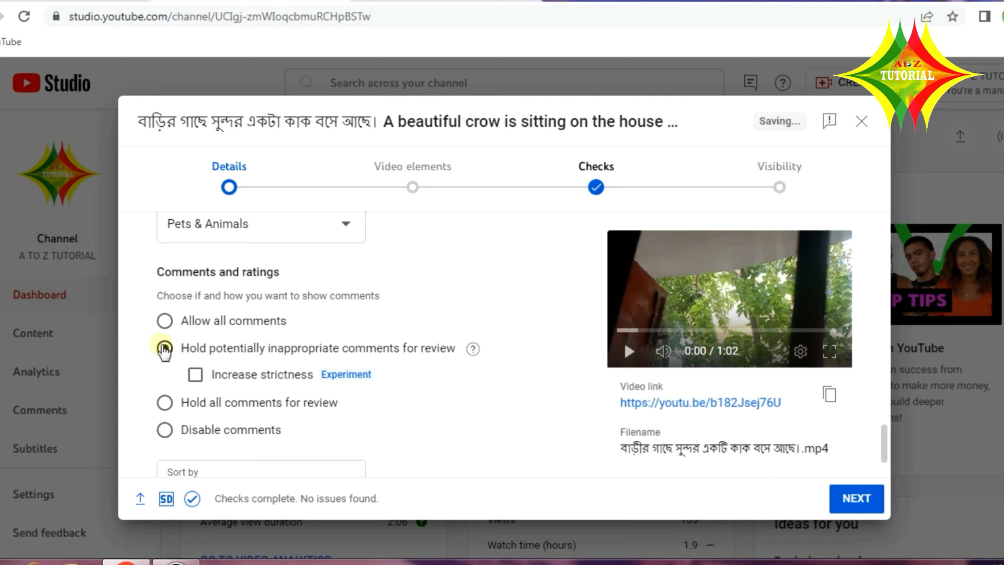
{"action": "left_click", "coordinate": [164, 321]}
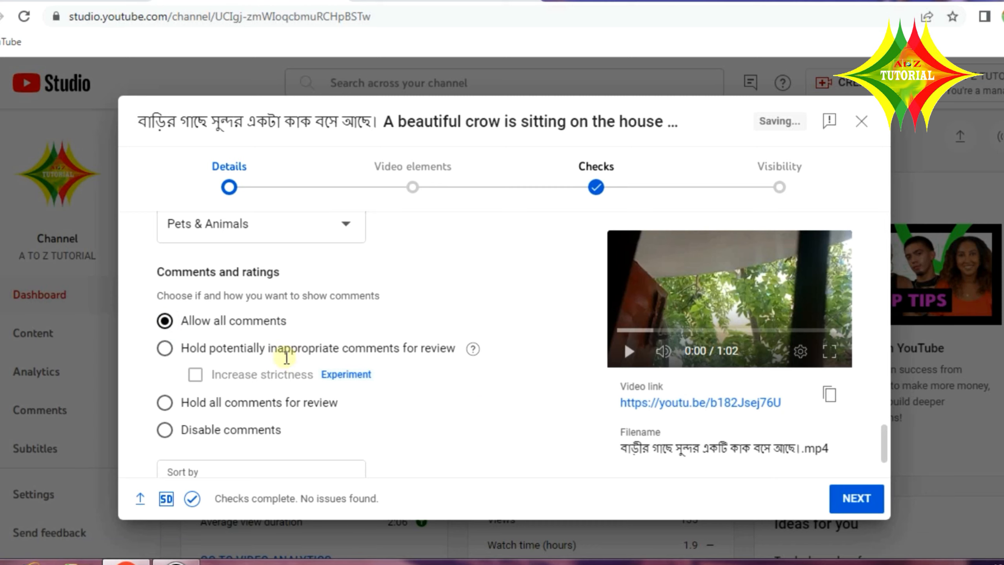
{"action": "scroll", "coordinate": [381, 430], "scroll_direction": "down", "scroll_amount": 3}
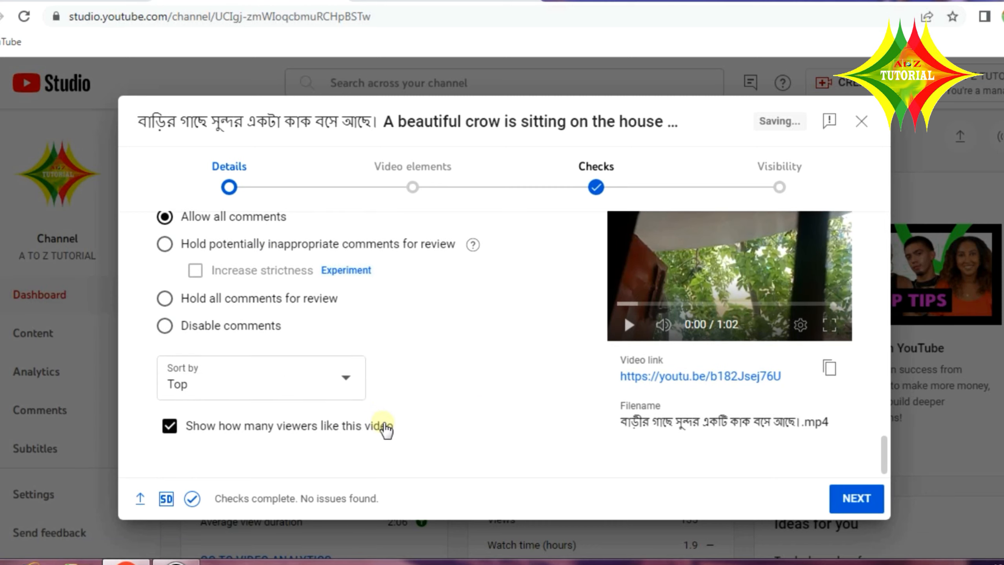
{"action": "scroll", "coordinate": [386, 428], "scroll_direction": "up", "scroll_amount": 2}
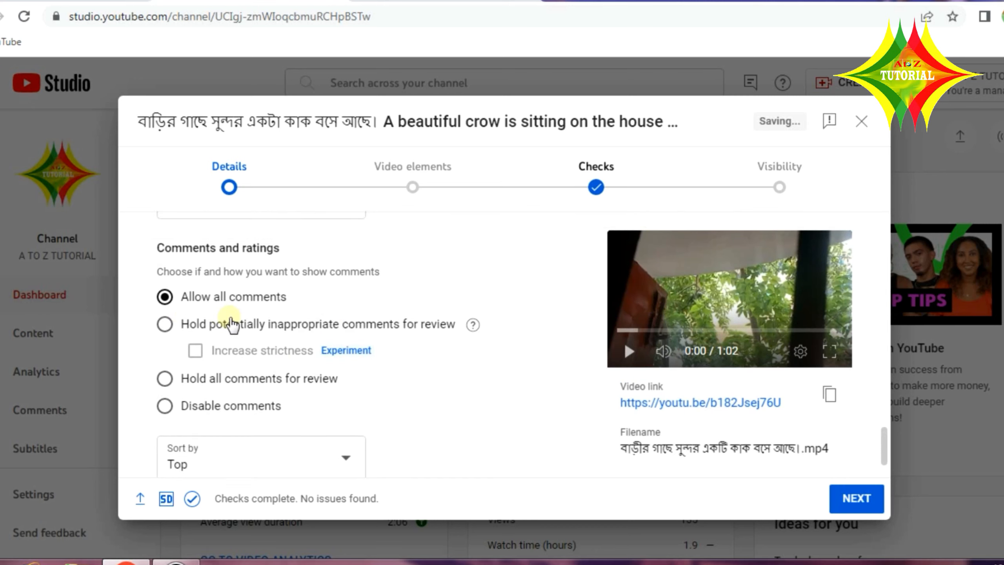
Proceed to the video elements stage, view the Bangla caption options, and close the subtitle editor without adding captions
{"action": "left_click", "coordinate": [863, 497]}
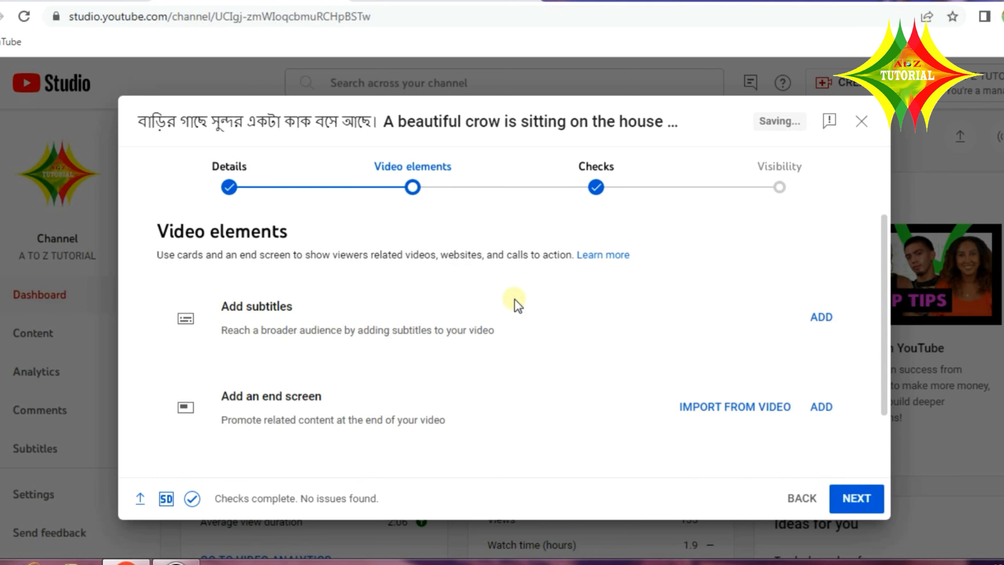
{"action": "left_click", "coordinate": [822, 320]}
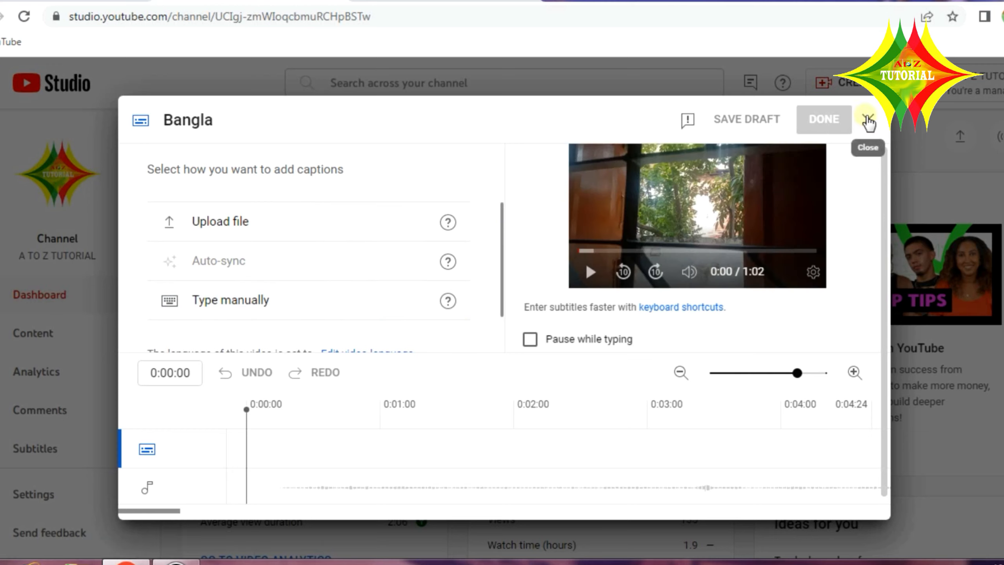
{"action": "left_click", "coordinate": [867, 120]}
Add an end screen using the Import from latest video layout and save it
{"action": "scroll", "coordinate": [362, 338], "scroll_direction": "down", "scroll_amount": 2}
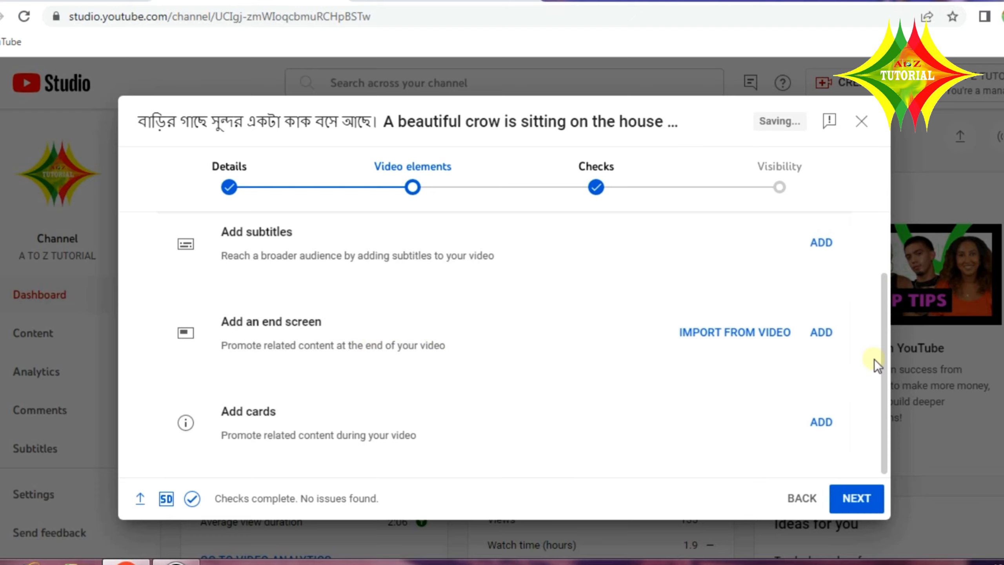
{"action": "left_click", "coordinate": [722, 342]}
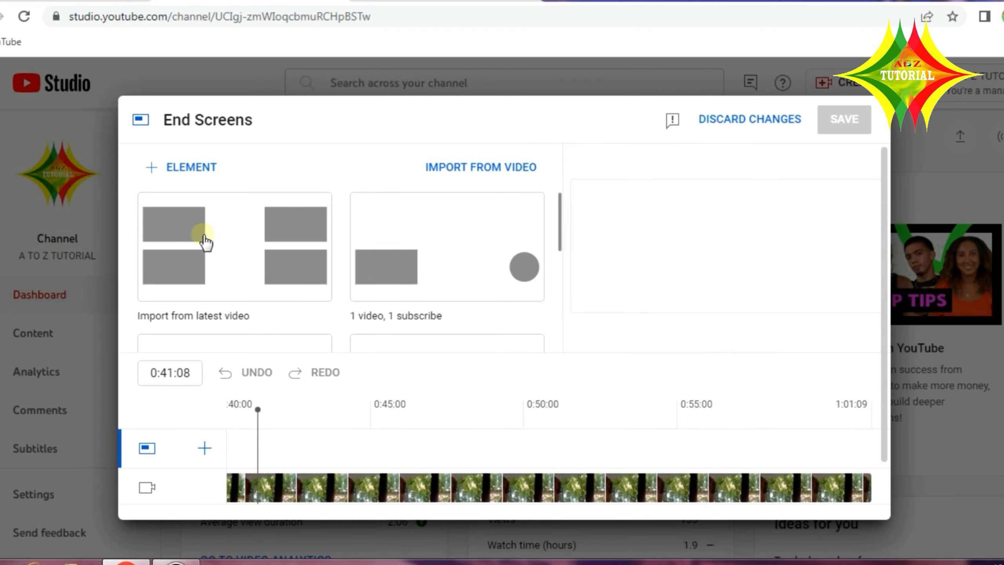
{"action": "left_click", "coordinate": [202, 241]}
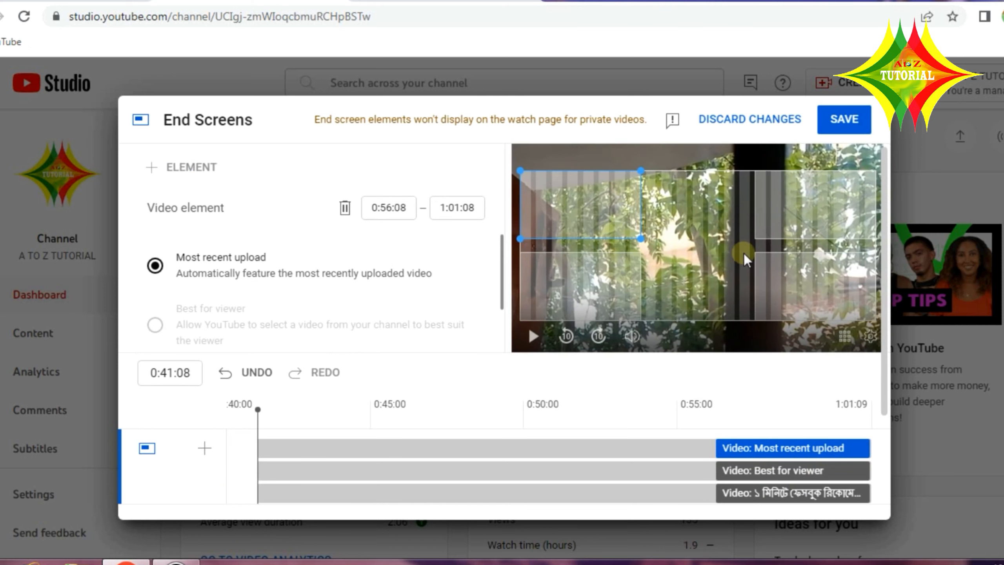
{"action": "left_click", "coordinate": [827, 127]}
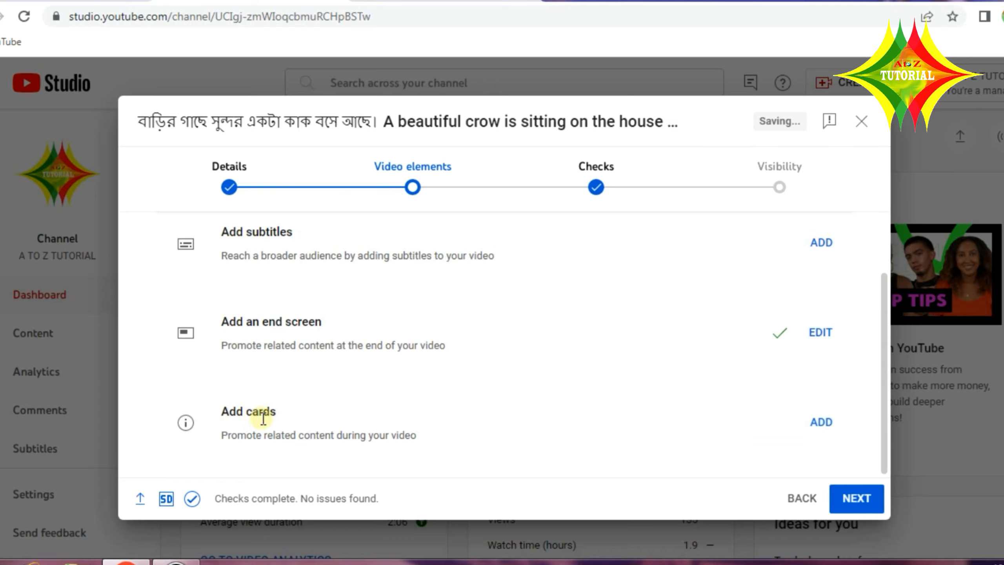
Open the cards editor to view the available card types, and leave it by discarding changes
{"action": "left_click", "coordinate": [820, 423]}
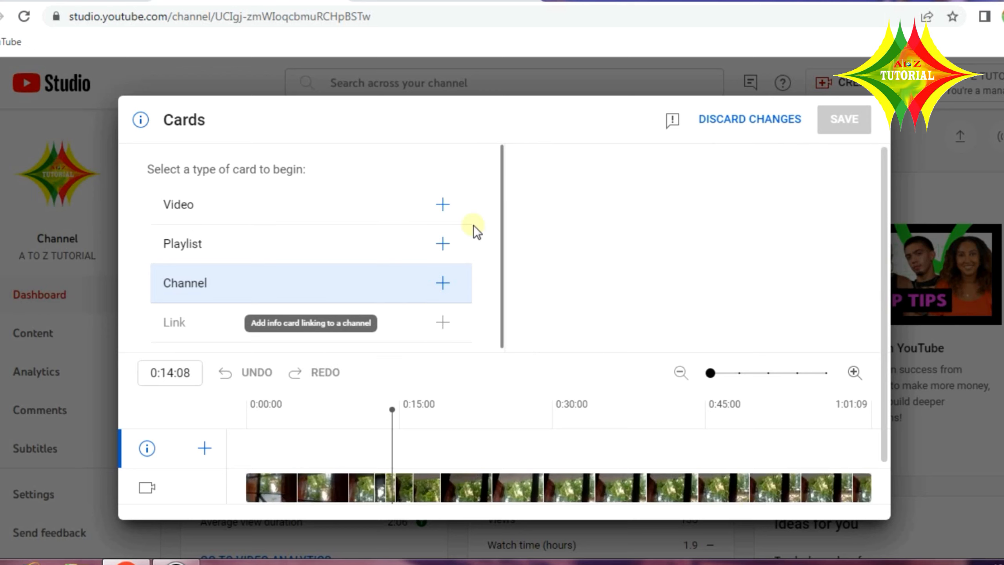
{"action": "left_click", "coordinate": [750, 121]}
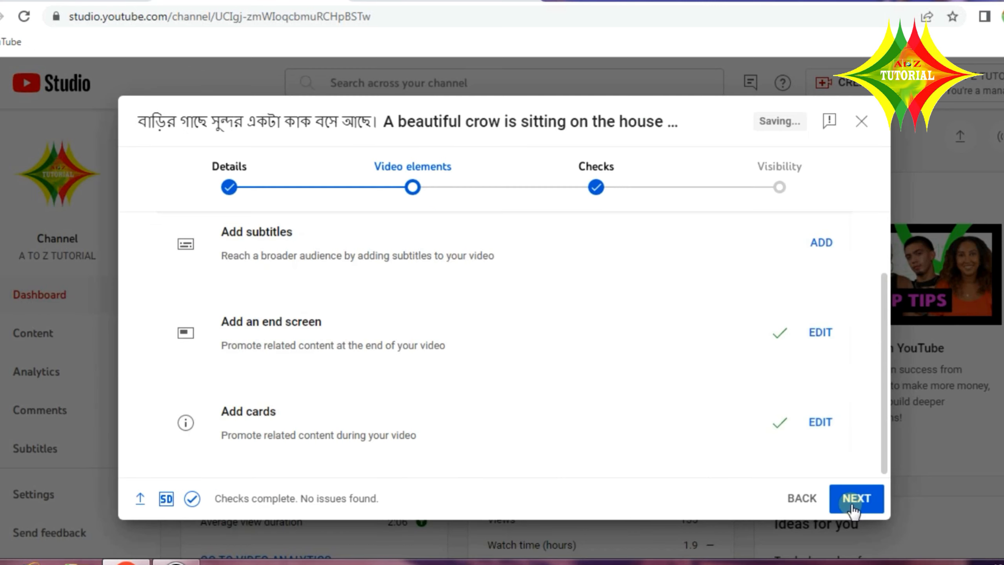
Proceed past the checks to the visibility stage, publish the crow video as Public, and close the published-video dialog
{"action": "left_click", "coordinate": [850, 498]}
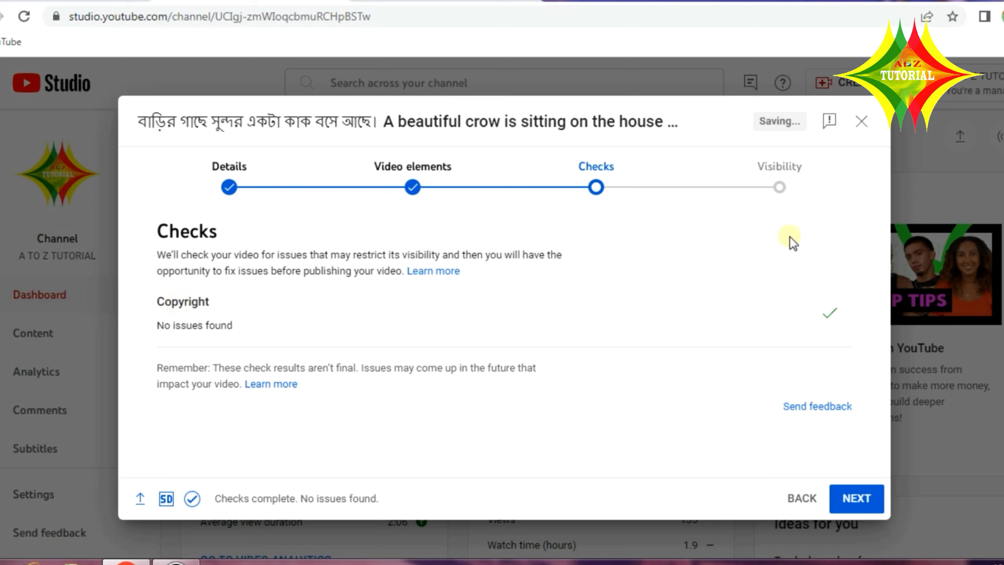
{"action": "left_click", "coordinate": [869, 499]}
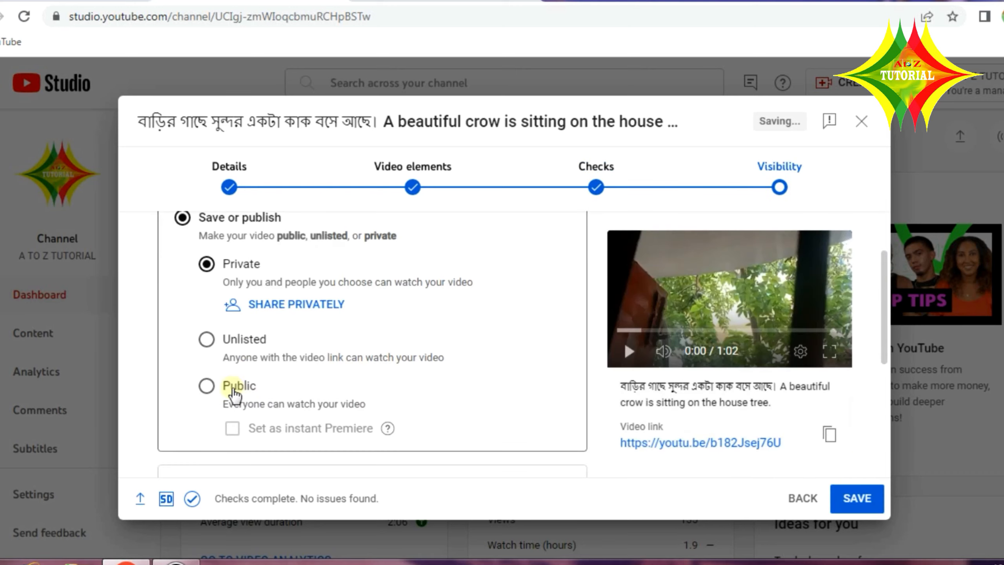
{"action": "left_click", "coordinate": [206, 385]}
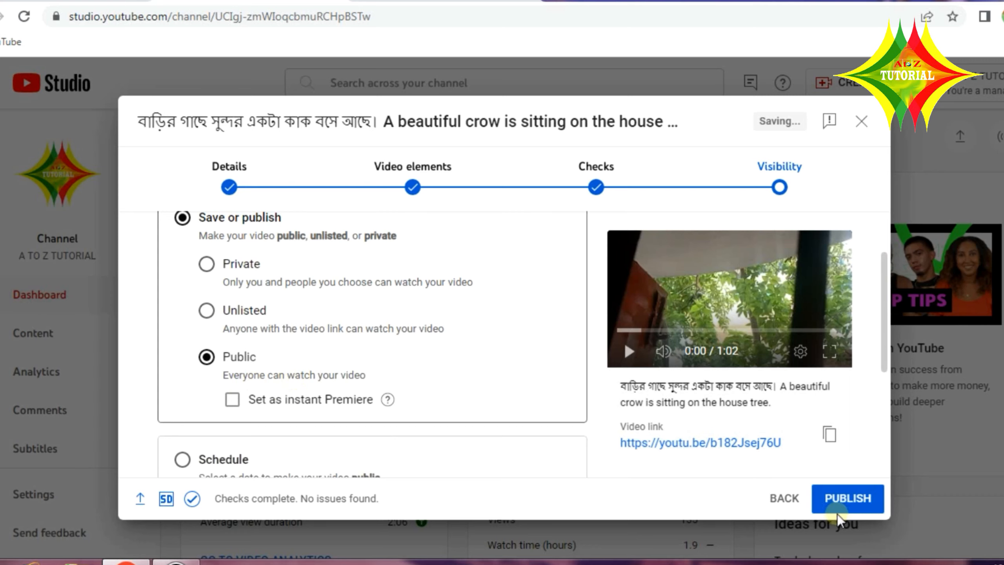
{"action": "left_click", "coordinate": [863, 502]}
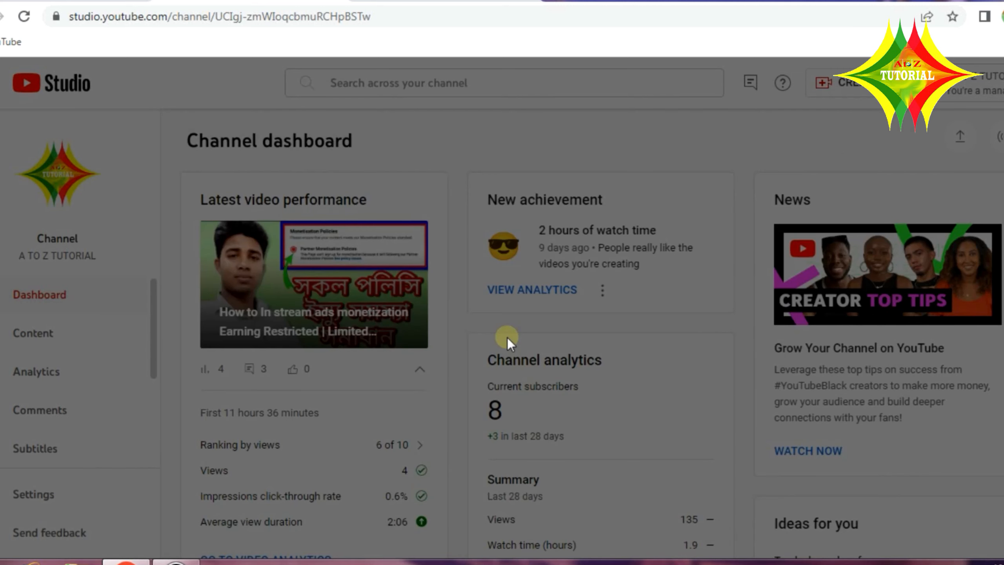
{"action": "left_click", "coordinate": [679, 474]}
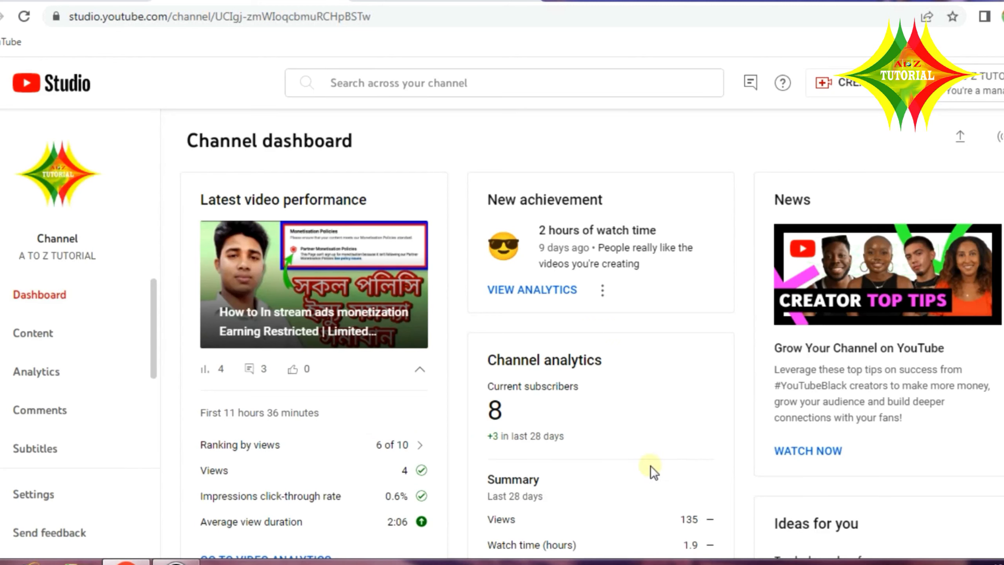
Go to the channel's content list and open the newly published crow video on its YouTube watch page
{"action": "left_click", "coordinate": [5, 339]}
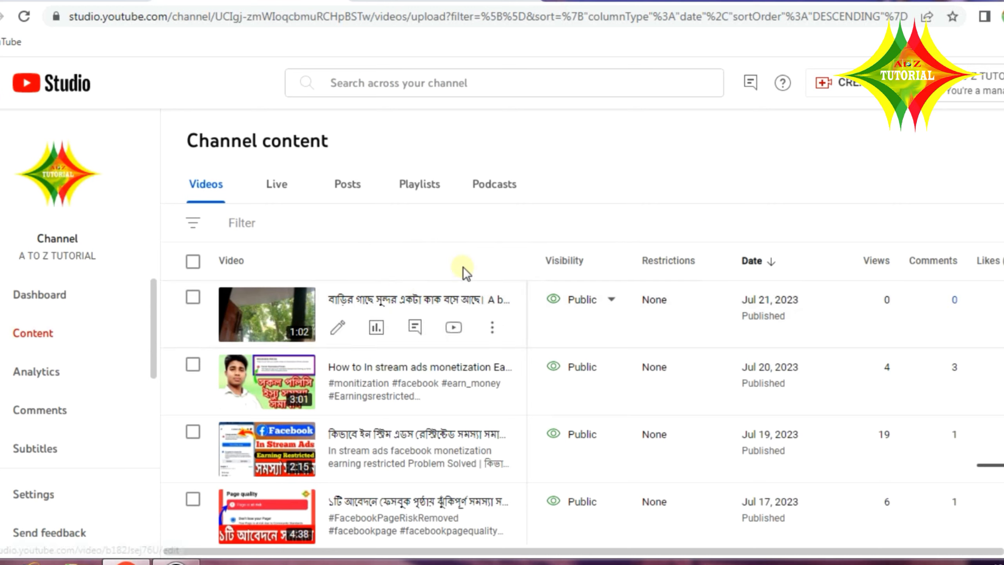
{"action": "left_click", "coordinate": [454, 327]}
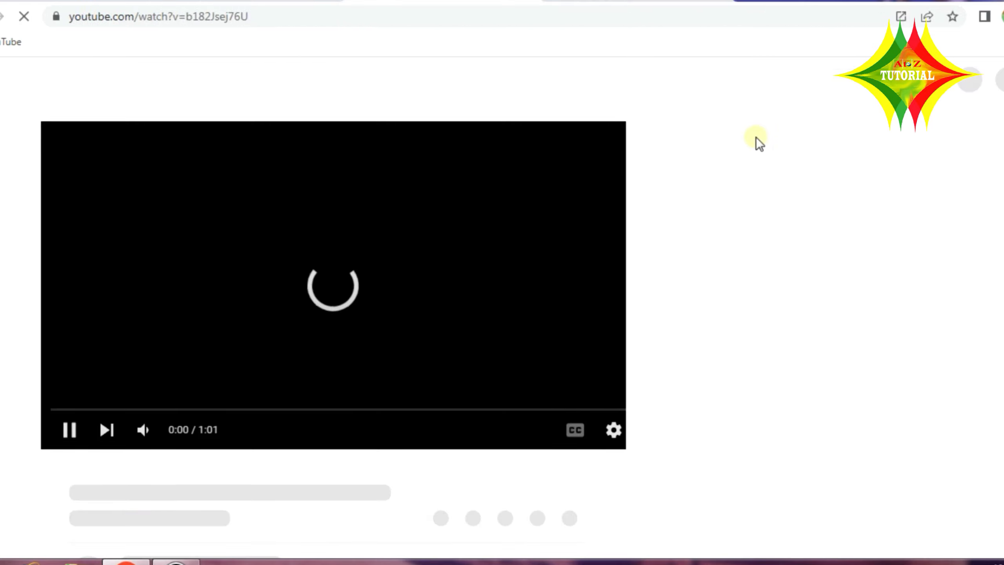